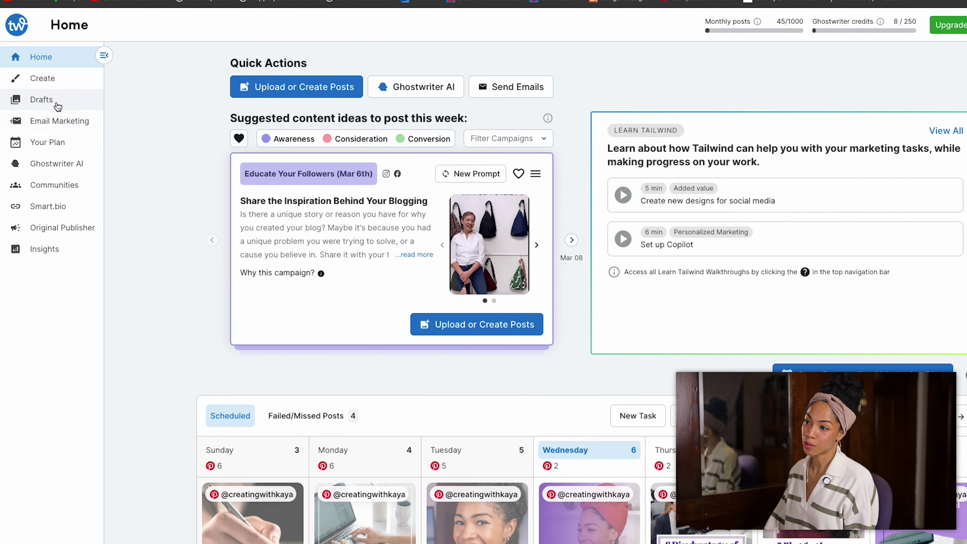
Step: Go to the drafts and start a new post for uploading finished images
click(57, 99)
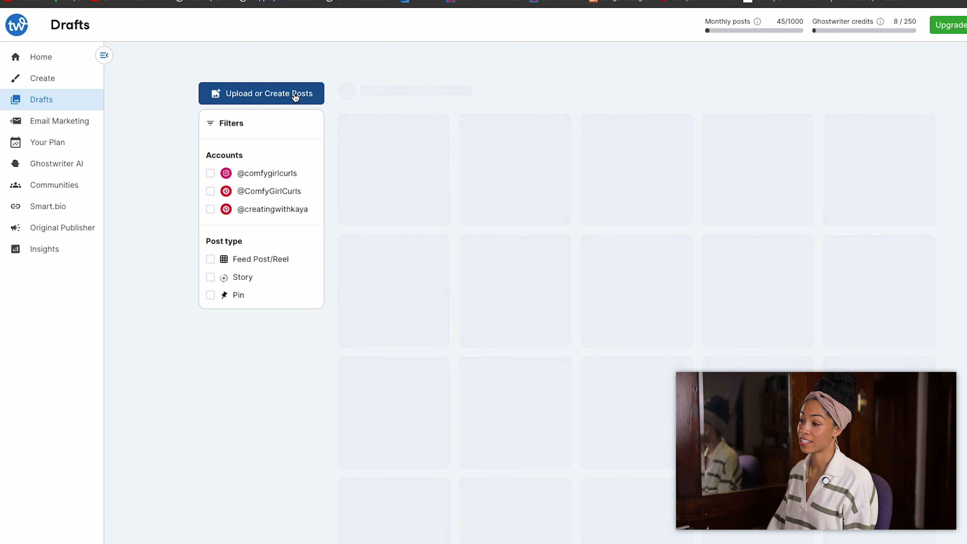
click(295, 95)
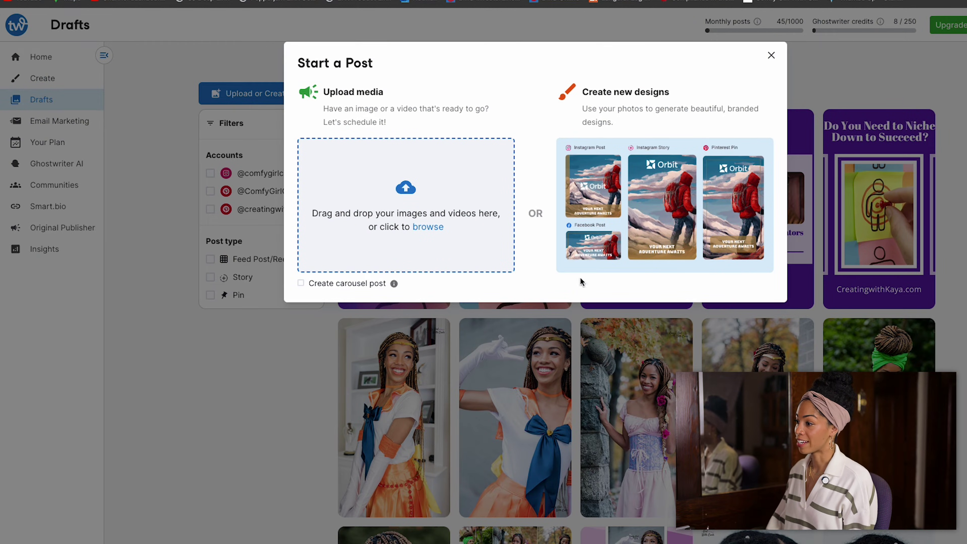
click(556, 282)
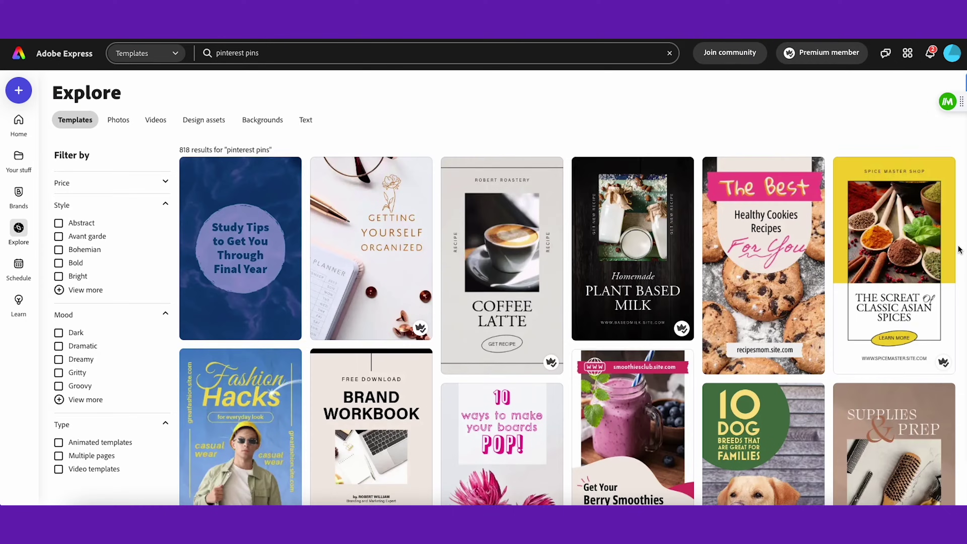
Step: Browse the Pinterest pin templates in Adobe Express and Canva
scroll(567, 326, down, 5)
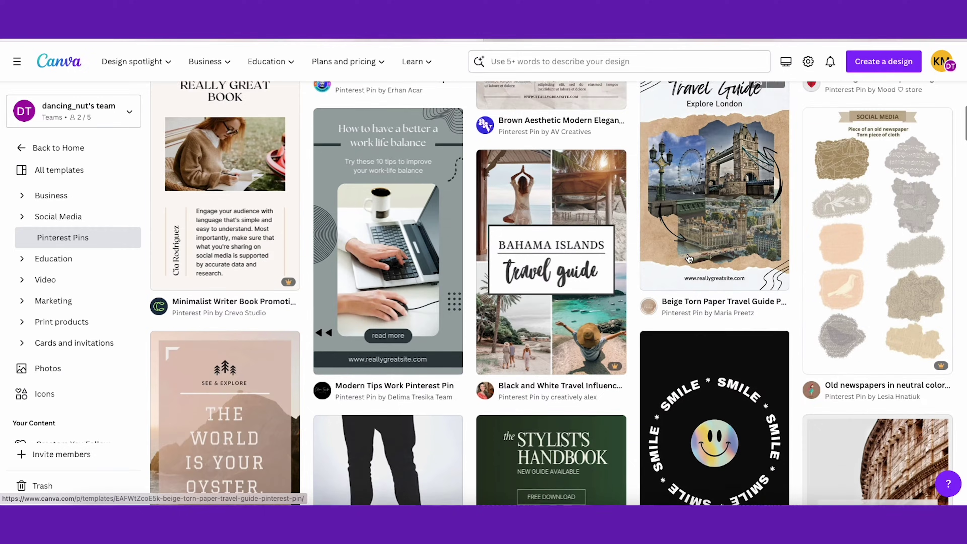
scroll(689, 258, down, 5)
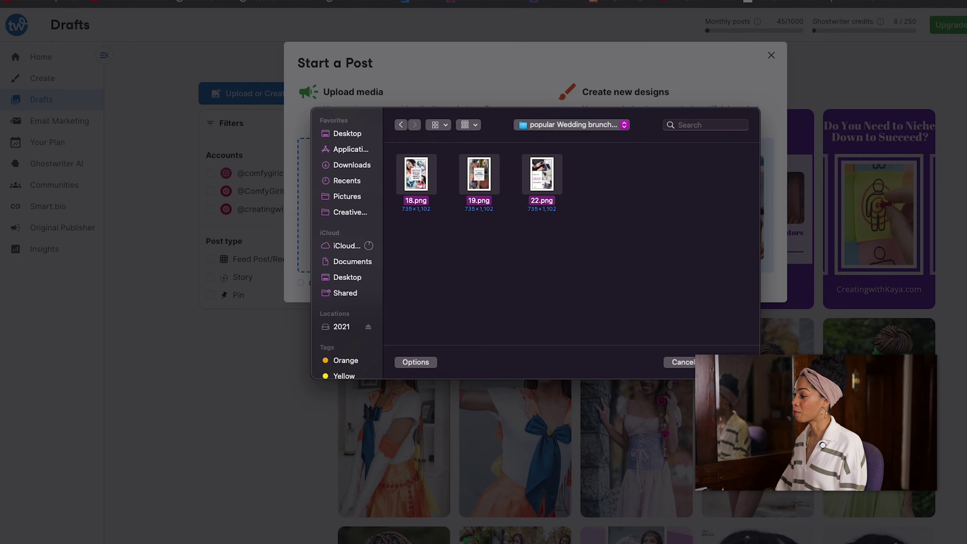
Step: In Tailwind, upload 18.png, 19.png and 22.png and choose the Pin post type for the uploaded images
key(Return)
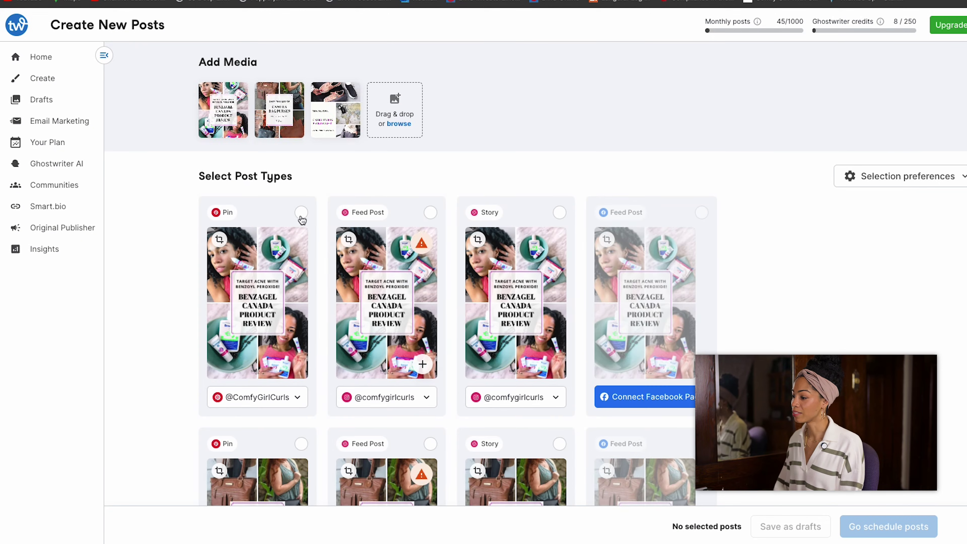
click(301, 212)
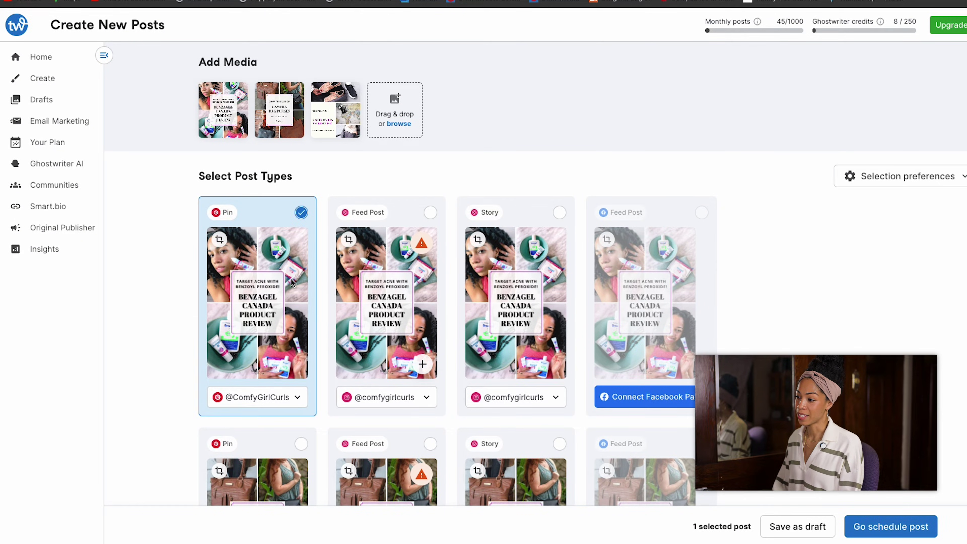
scroll(291, 282, down, 3)
click(301, 336)
scroll(300, 339, down, 2)
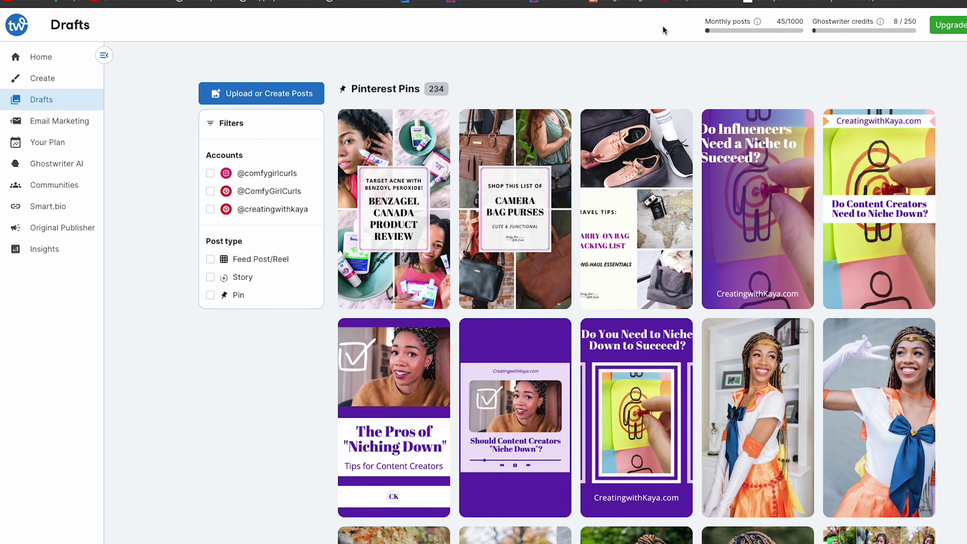
Step: Open Tailwind Create, and from the blog's home page copy the link of the post "Camera Backpacks for Women || The Ultimate List"
click(37, 85)
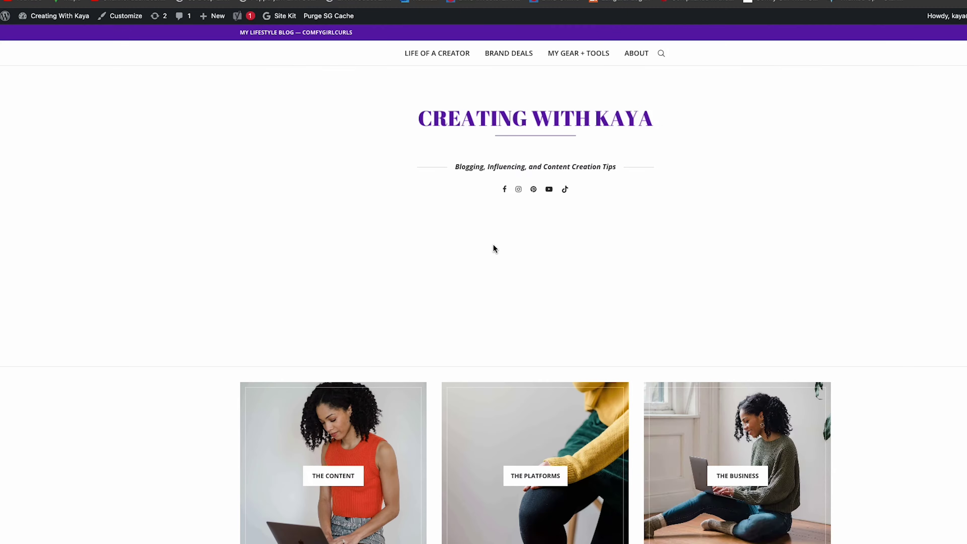
scroll(533, 243, down, 15)
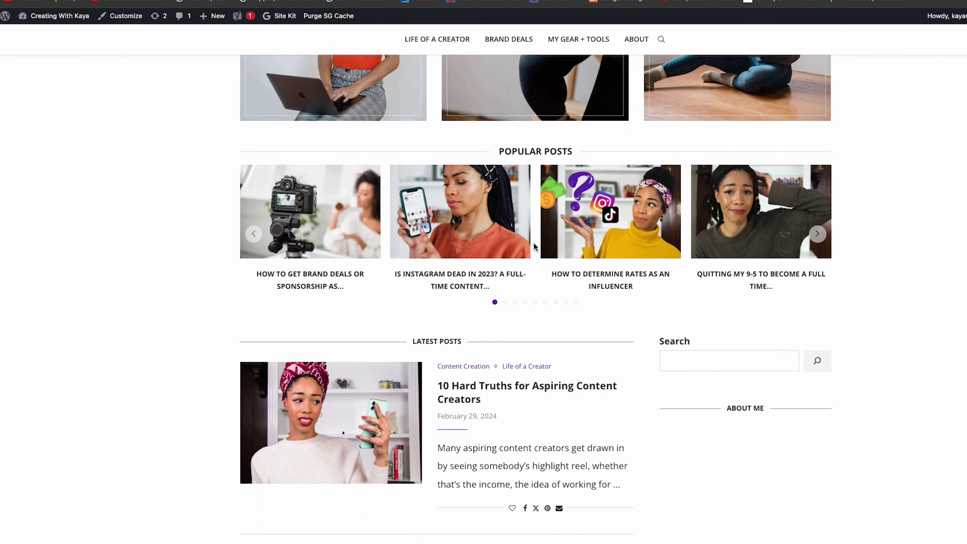
scroll(533, 242, down, 12)
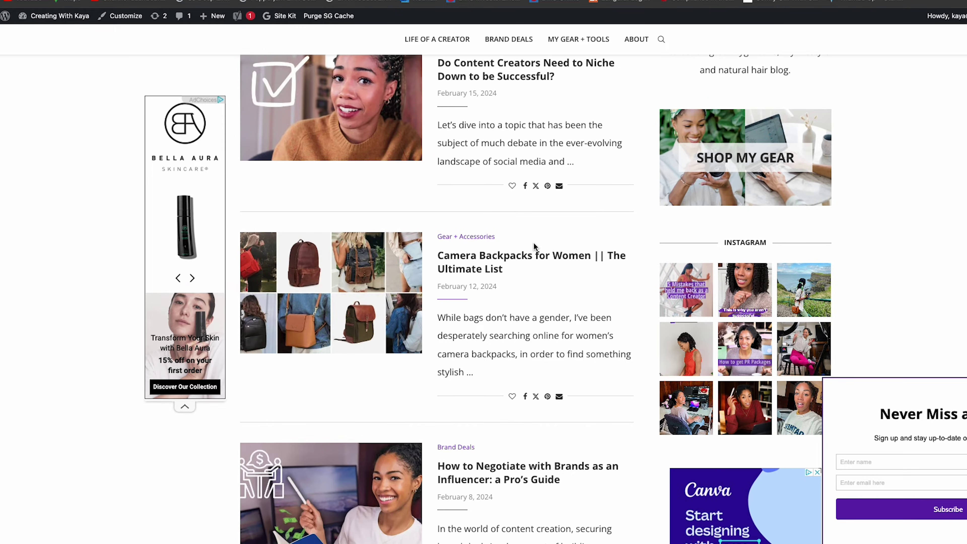
scroll(533, 242, up, 2)
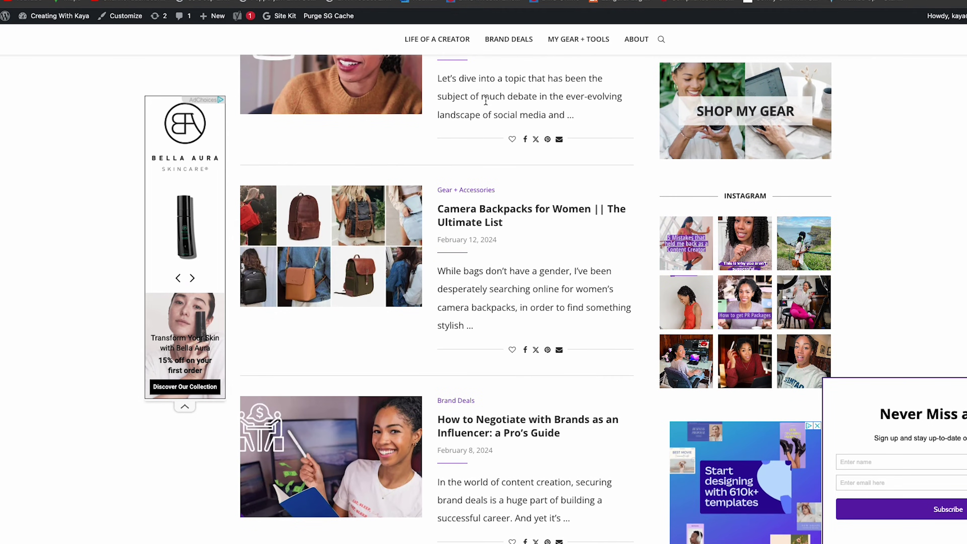
right_click(491, 216)
click(568, 274)
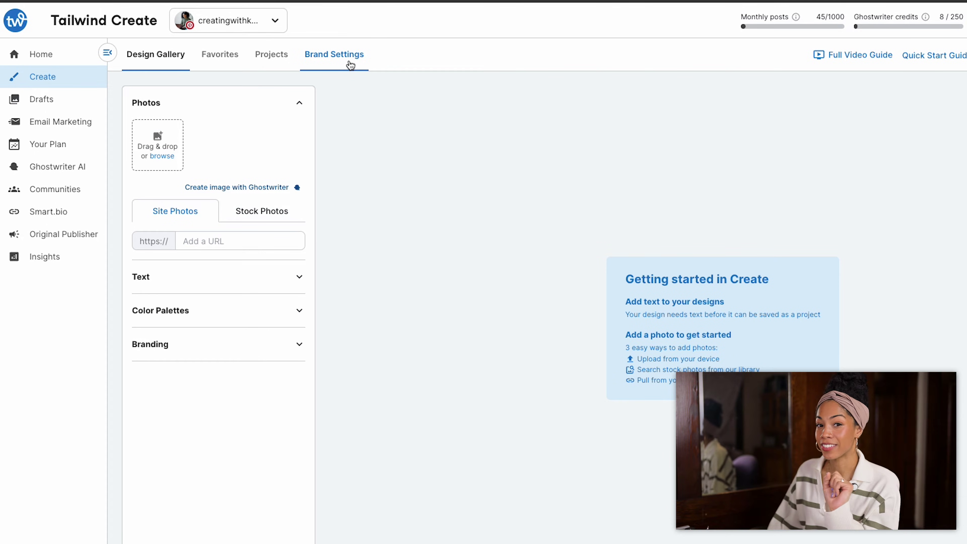
Step: Review the brand settings and the fonts available for the title
click(349, 62)
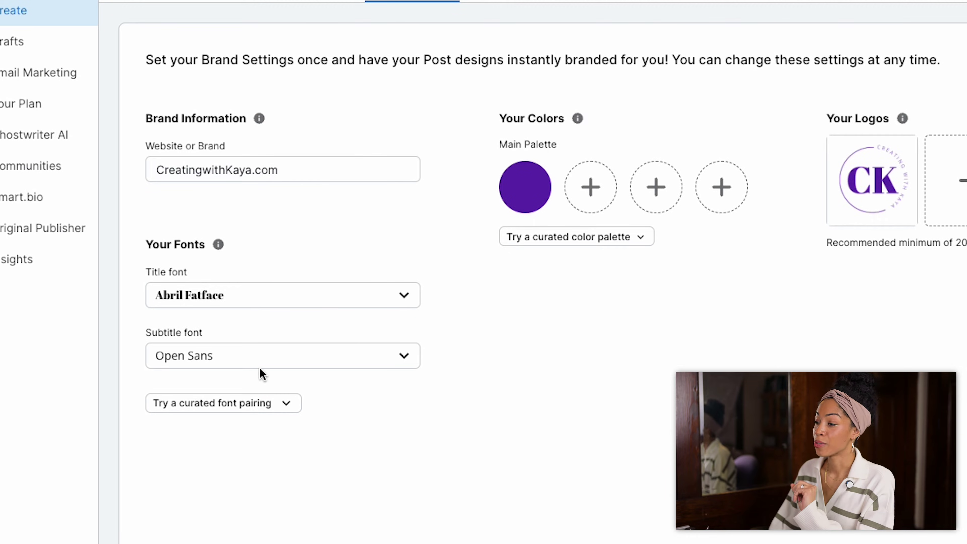
click(283, 300)
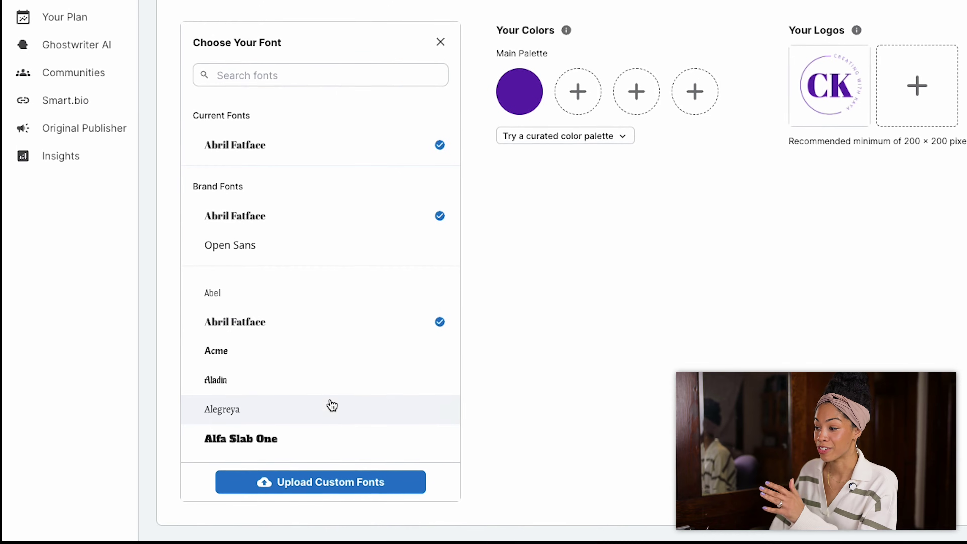
click(632, 343)
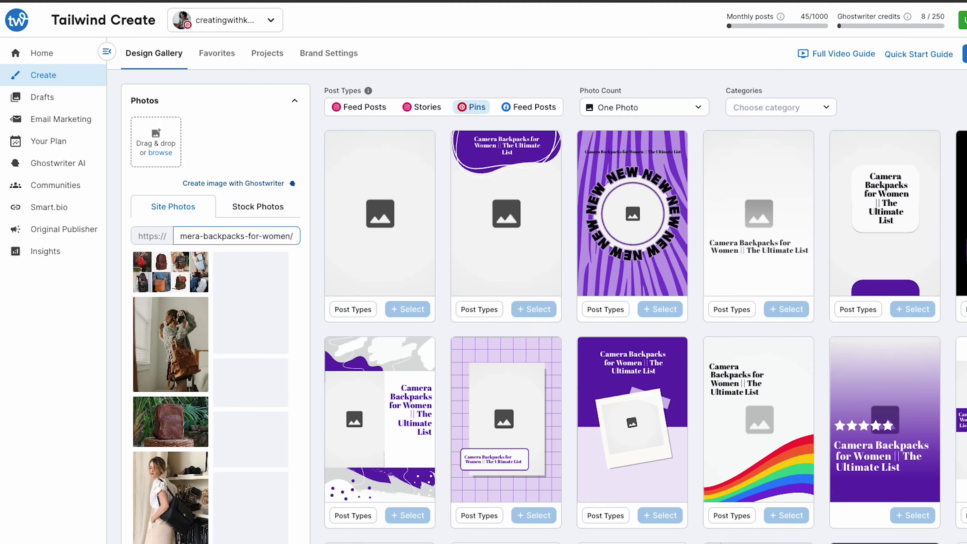
Step: Select several backpack photos from the blog post's site photos for the pin designs
scroll(172, 254, down, 3)
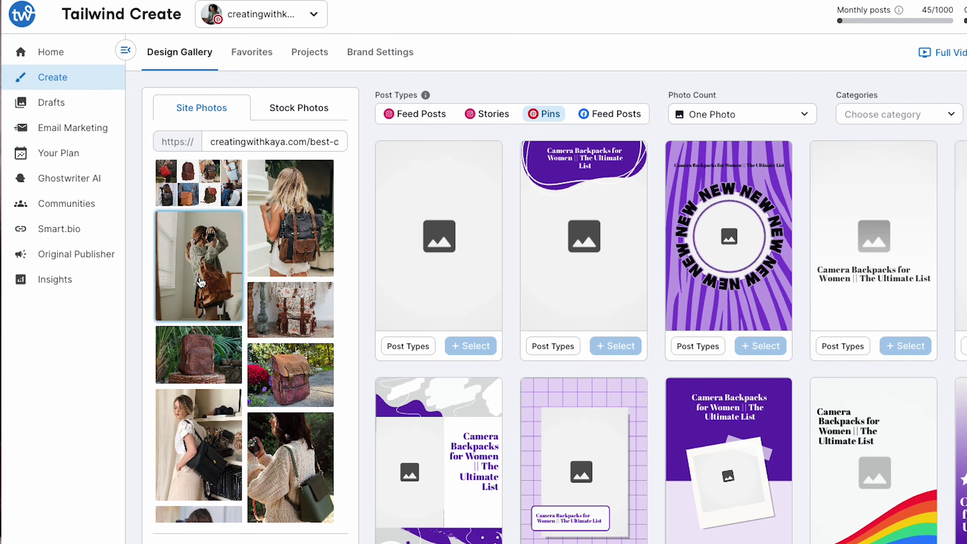
click(201, 283)
click(298, 225)
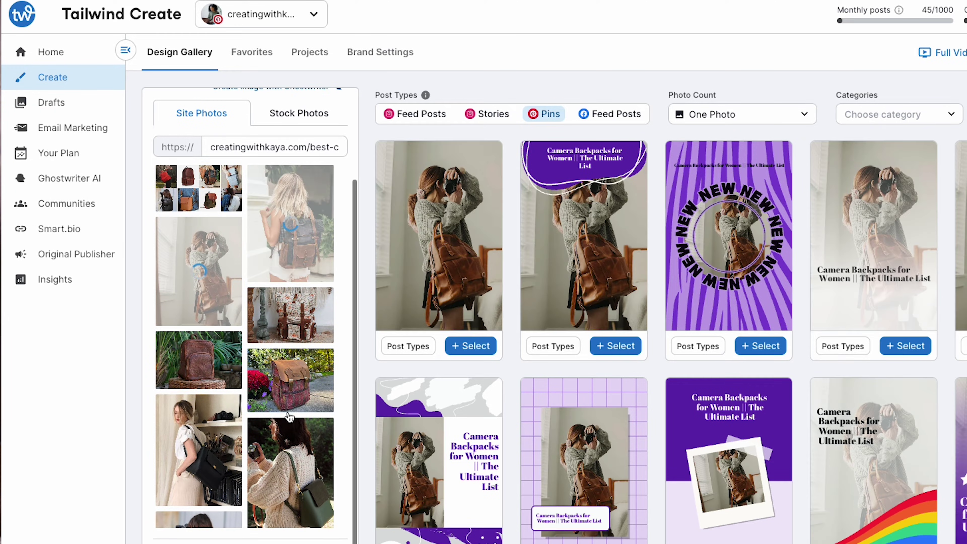
scroll(200, 389, down, 2)
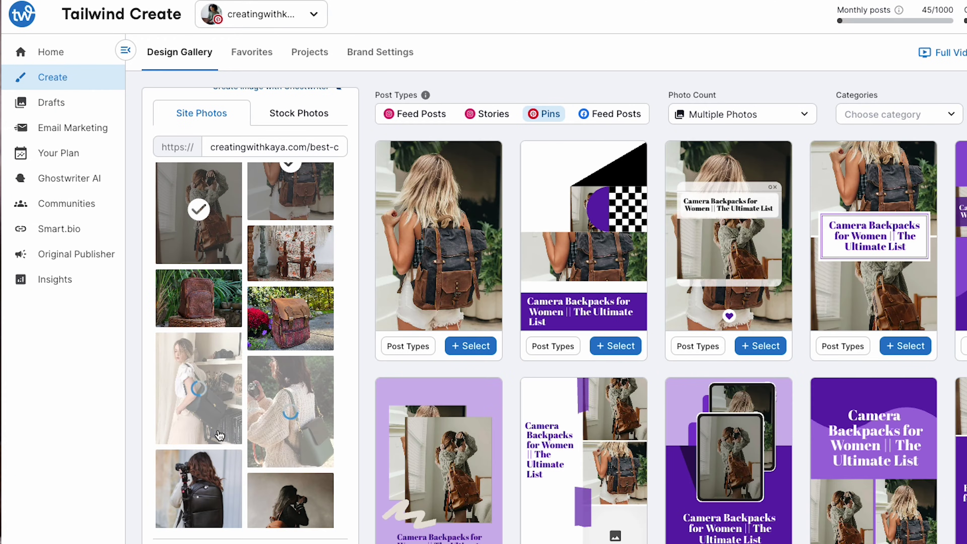
click(209, 427)
scroll(209, 426, down, 2)
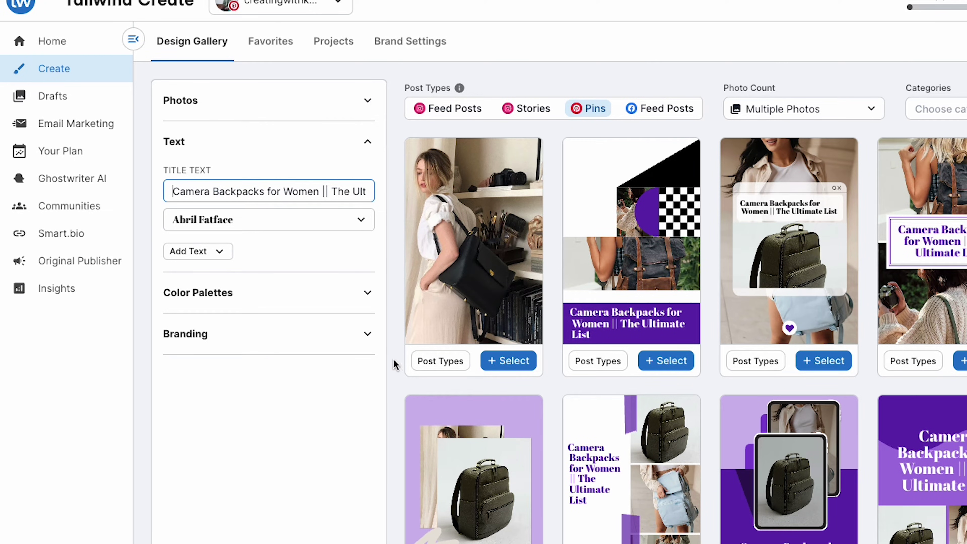
Step: Browse the multiple-photo pin designs in the design gallery
scroll(693, 368, down, 5)
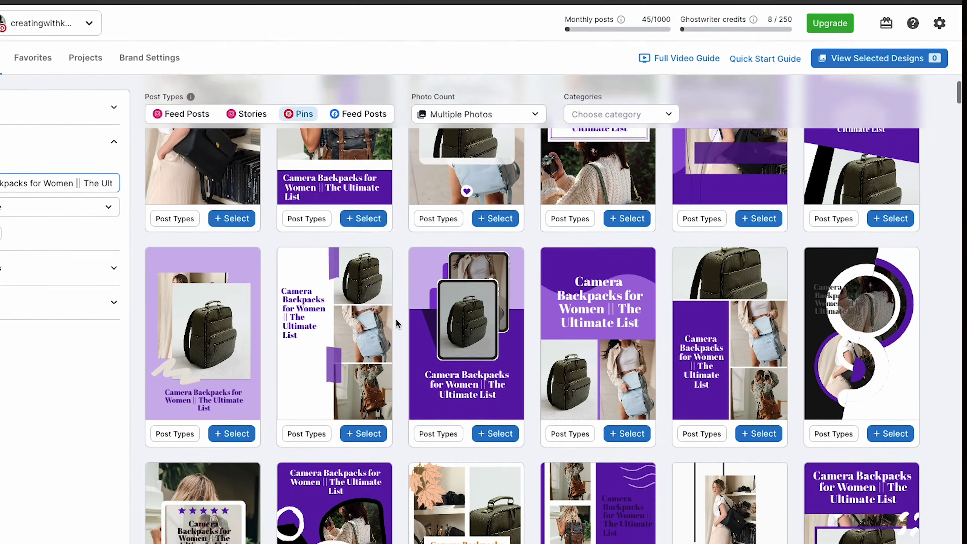
scroll(396, 321, down, 3)
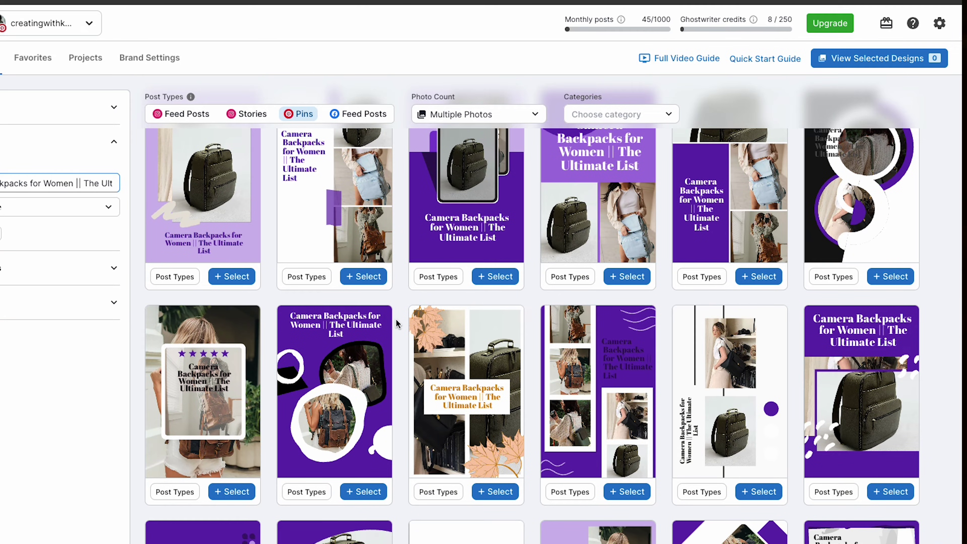
scroll(397, 323, down, 20)
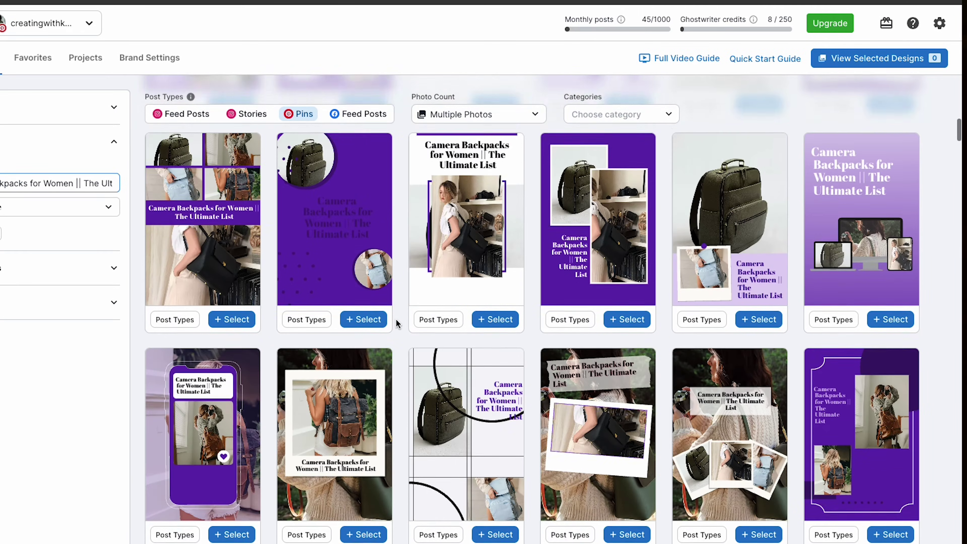
scroll(396, 318, down, 15)
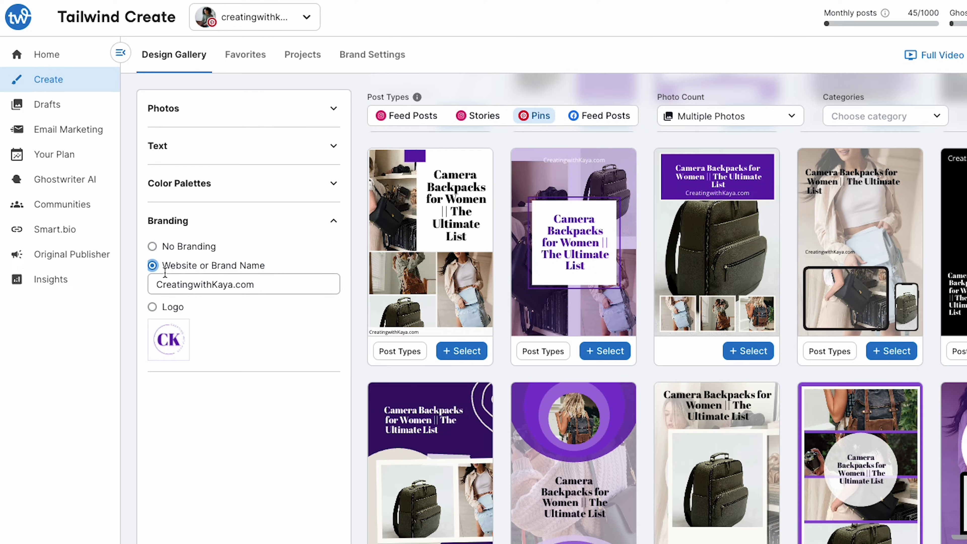
Step: Shorten the title text to "Camera Backpacks for Women" and set the subtitle text to "The Ultimate List"
click(237, 155)
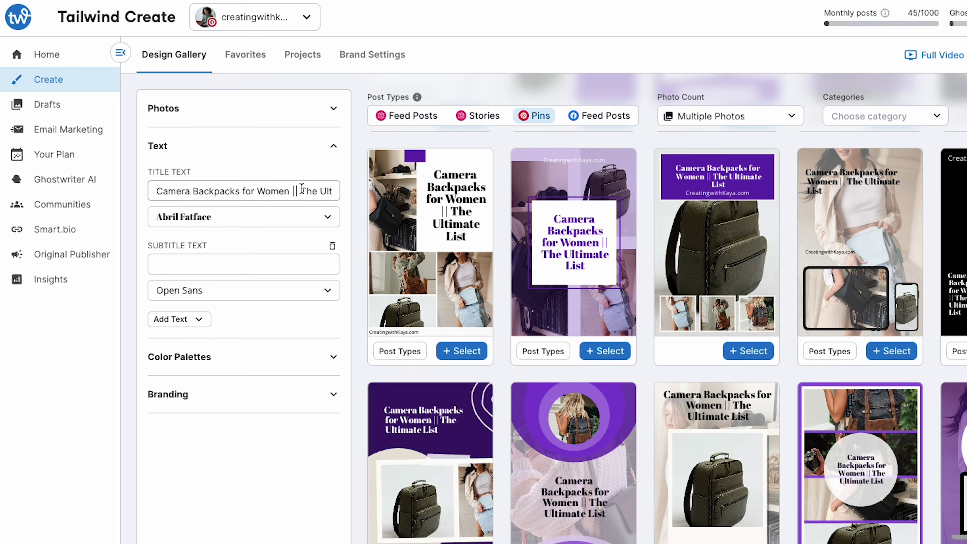
click(184, 264)
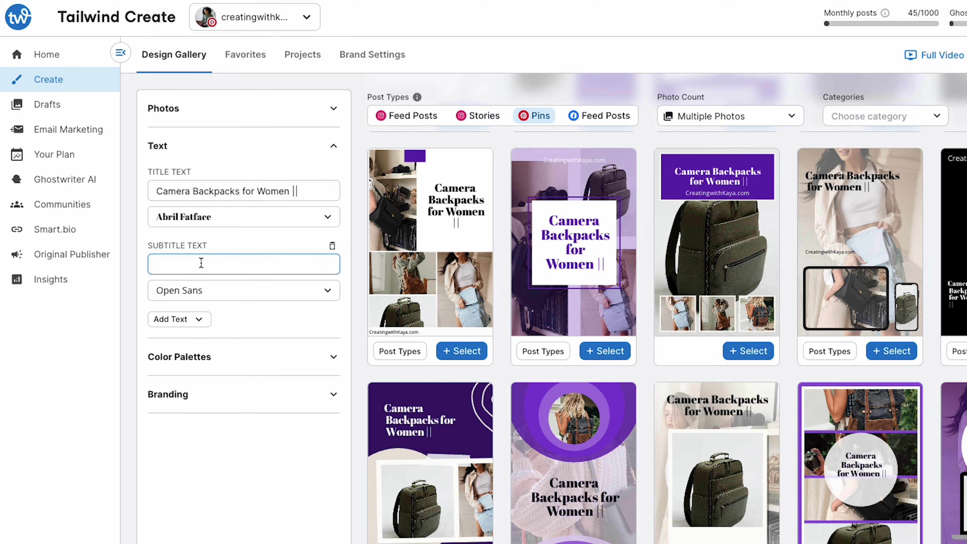
click(311, 185)
key(BackSpace)
key(BackSpace)
key(BackSpace)
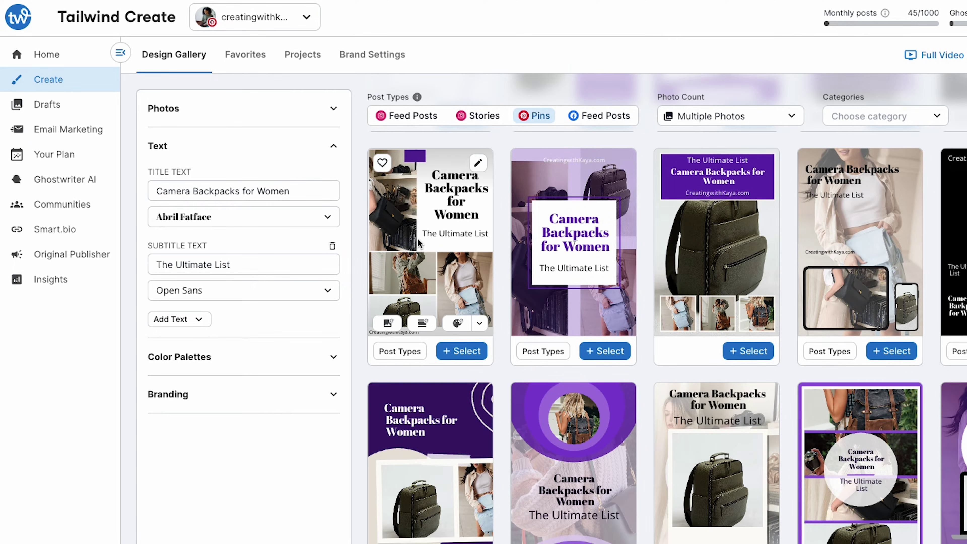
Step: Shuffle the photos and text layout of the pin design with a full-size background photo and two tilted smaller photos
scroll(638, 252, down, 8)
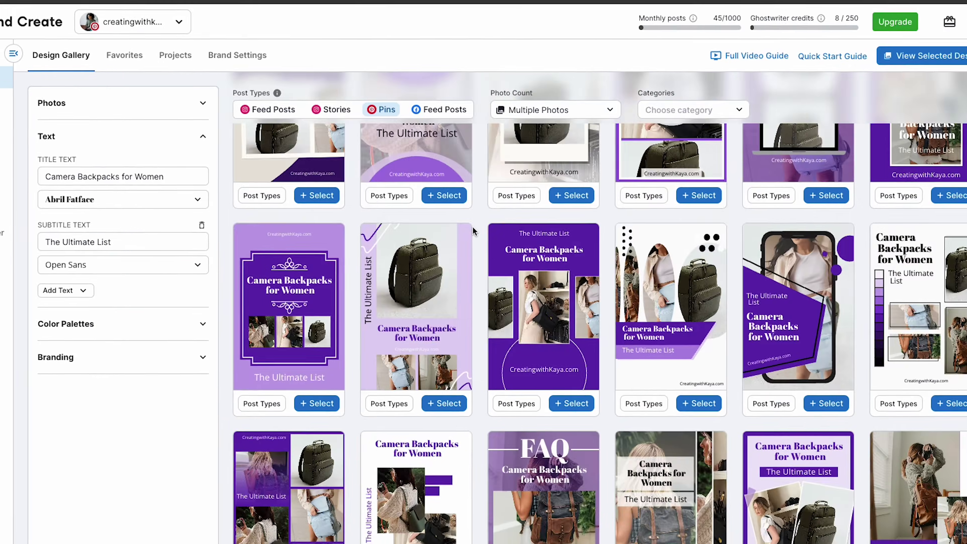
scroll(437, 220, down, 5)
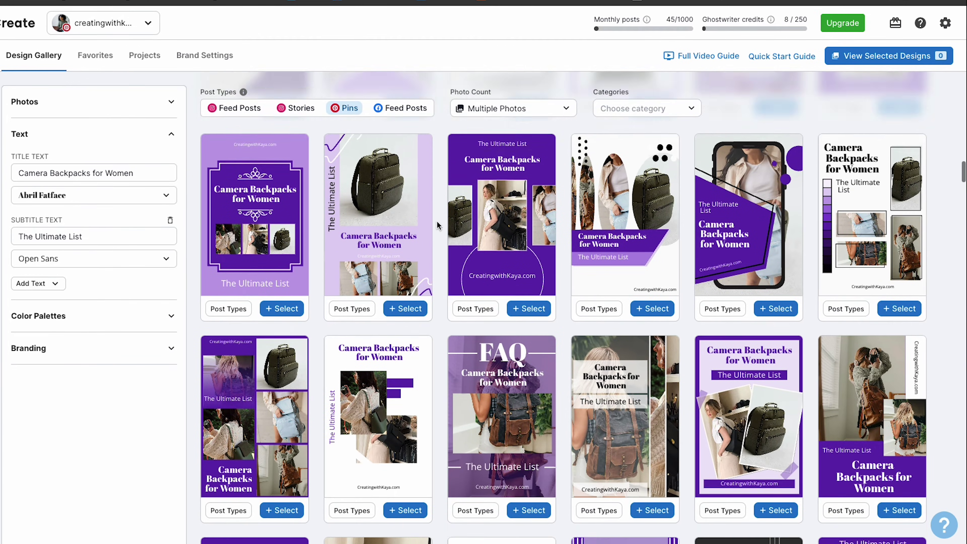
scroll(396, 211, down, 6)
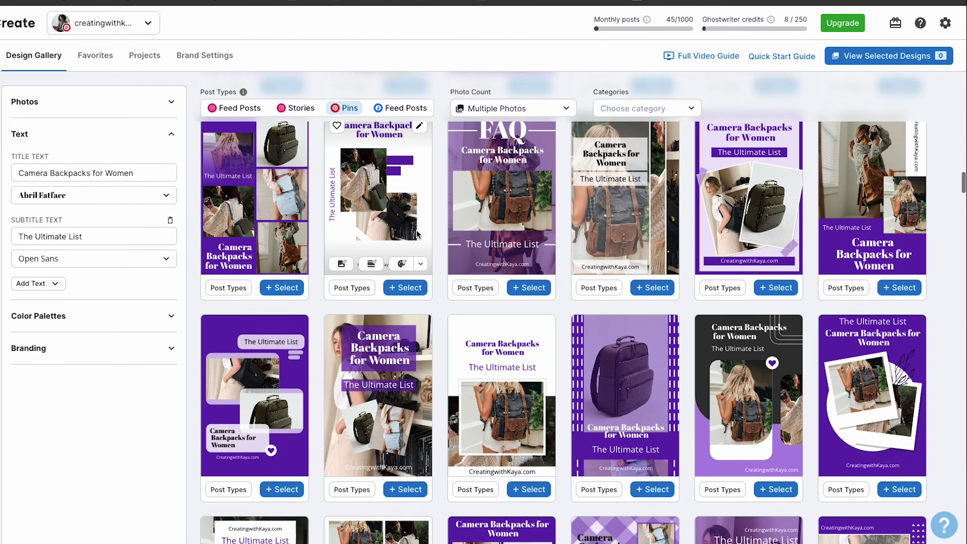
scroll(416, 234, down, 2)
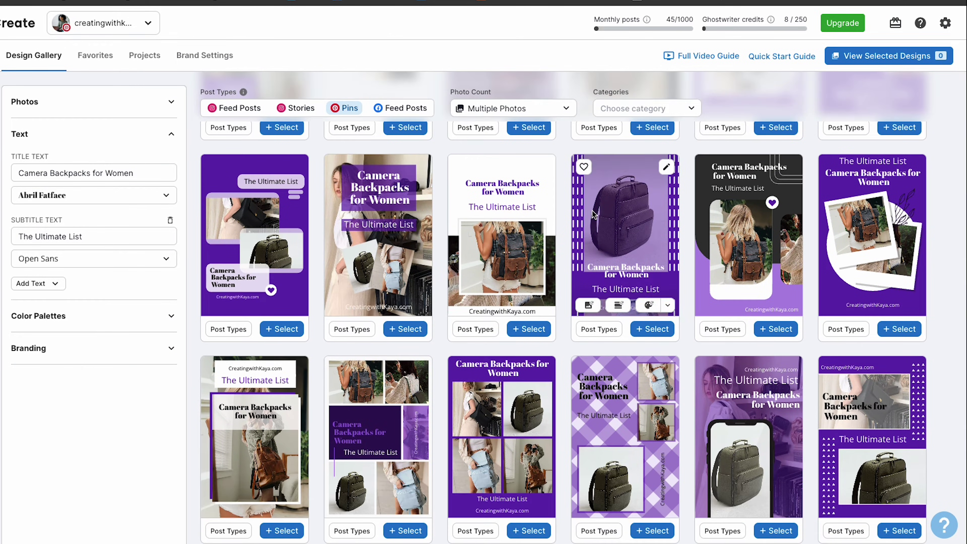
scroll(592, 213, down, 3)
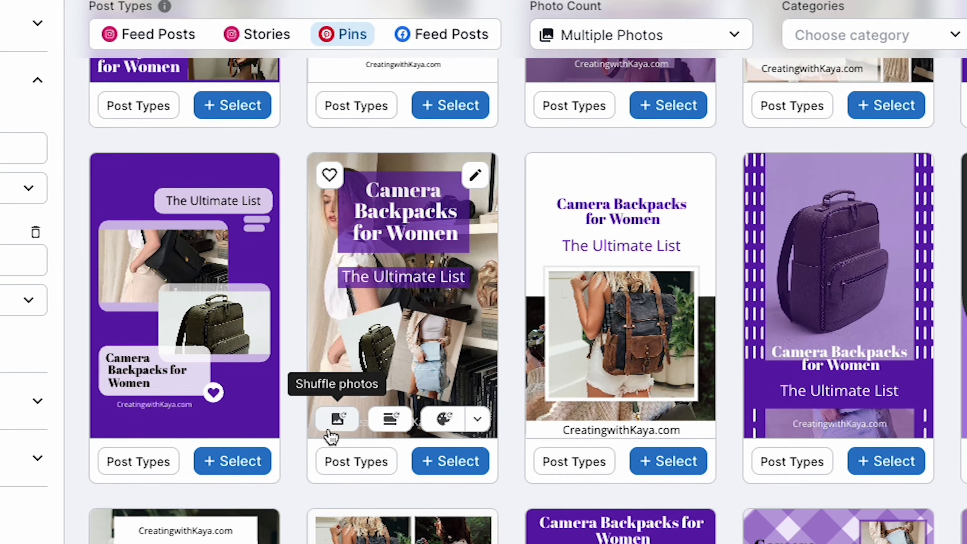
click(335, 420)
click(335, 421)
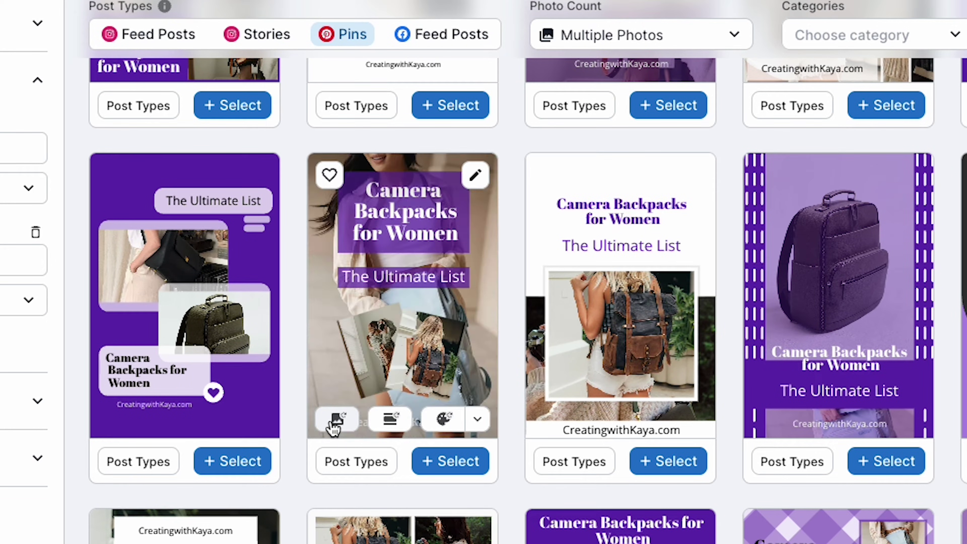
click(335, 421)
click(335, 421)
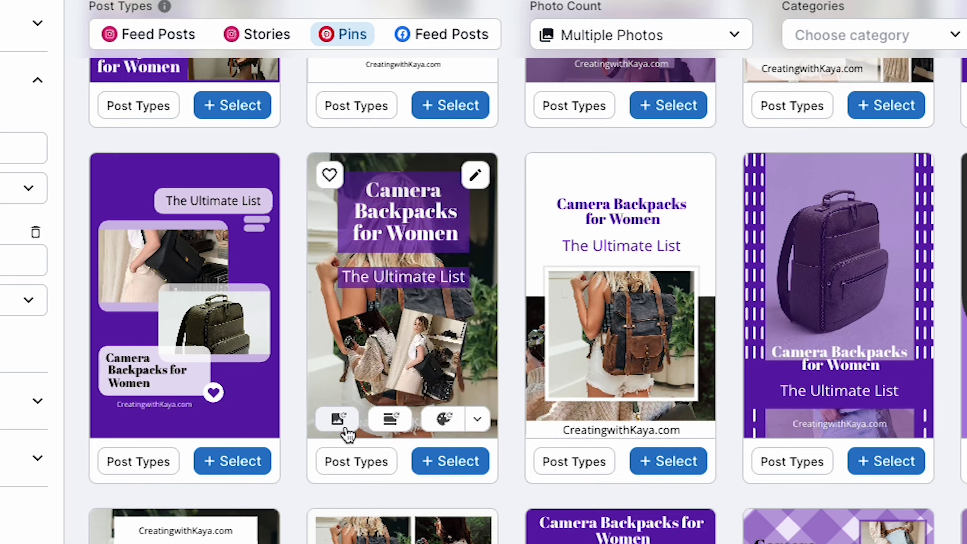
click(391, 421)
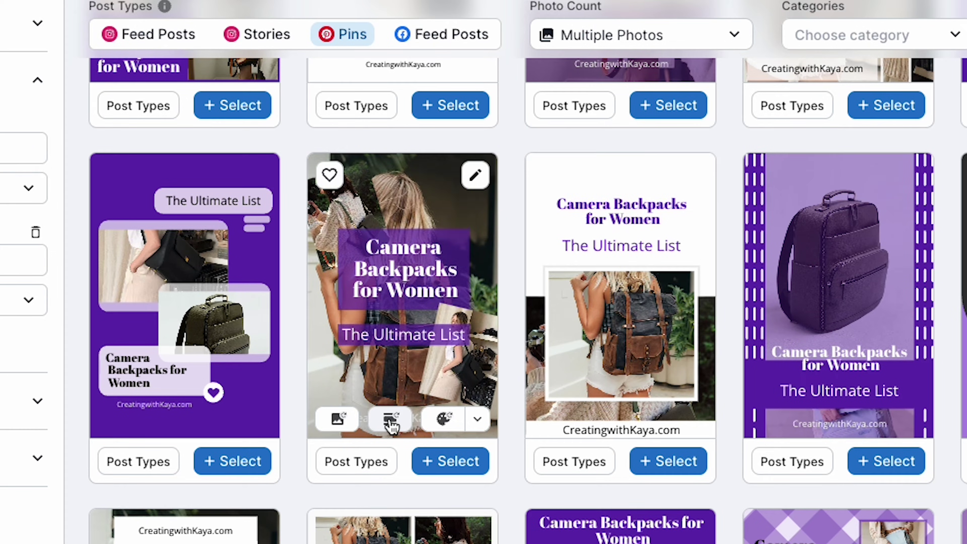
Step: Cycle through more text layouts for the pin design with the full-size background photo and two tilted photos
click(390, 421)
click(391, 421)
click(391, 421)
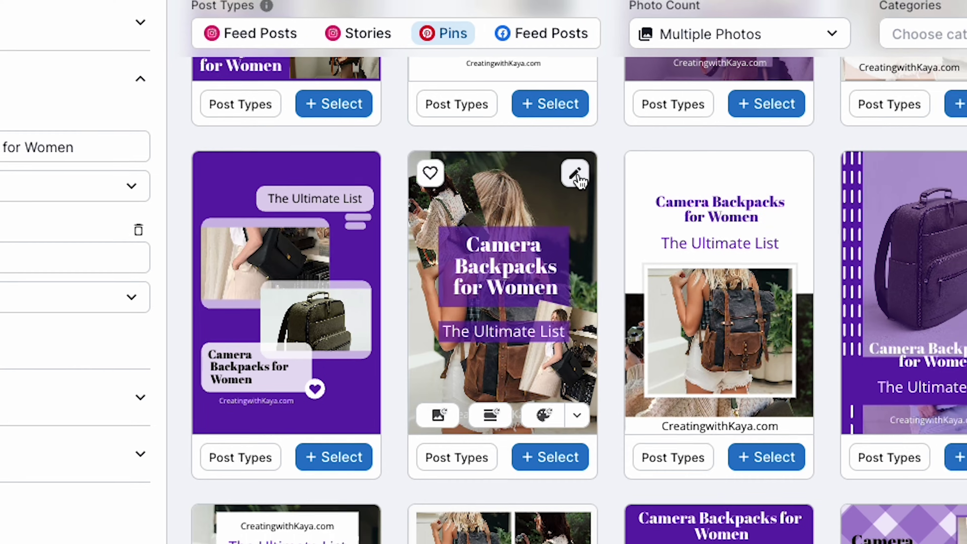
Step: Edit the pin's subtitle to smaller italic text with a tighter purple background box, and add the edited design to the selection
click(585, 175)
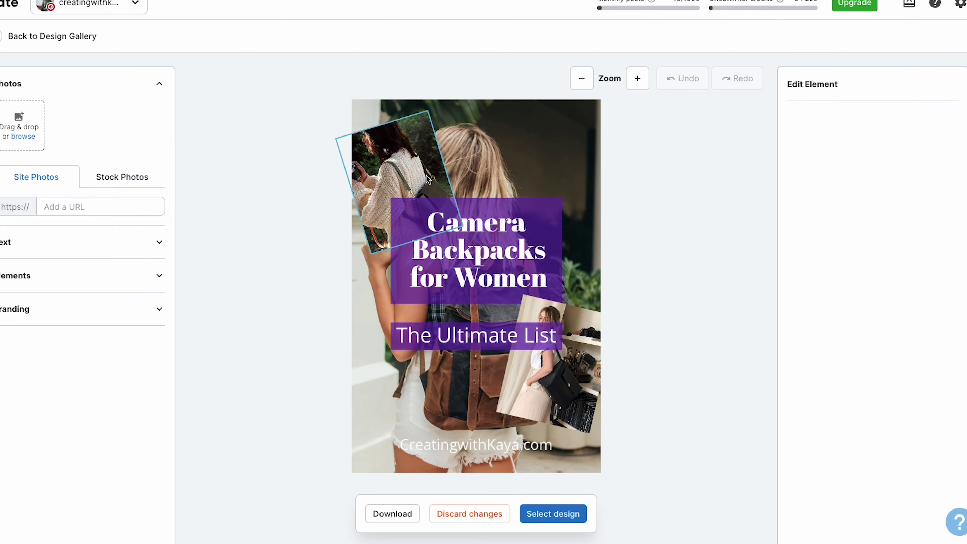
click(503, 340)
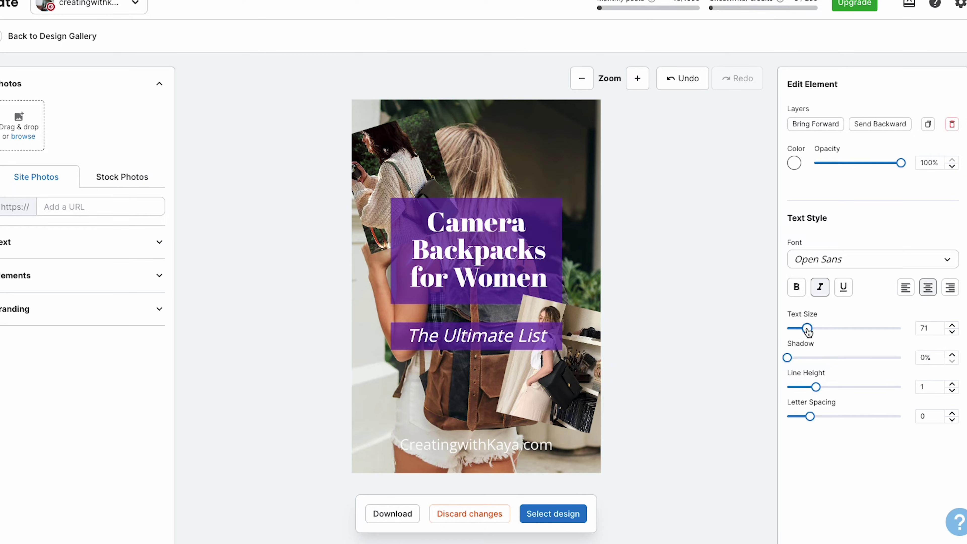
drag(804, 332, 801, 331)
click(549, 343)
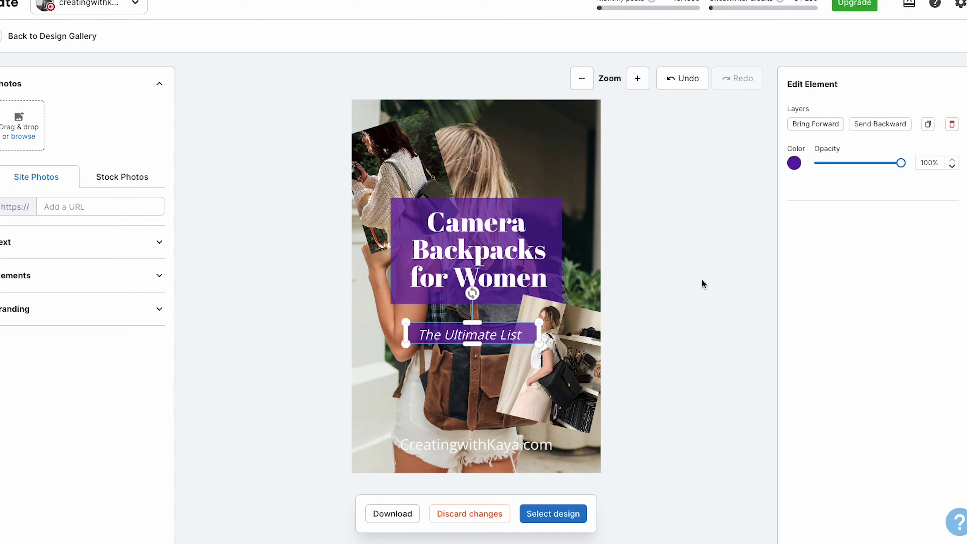
click(571, 511)
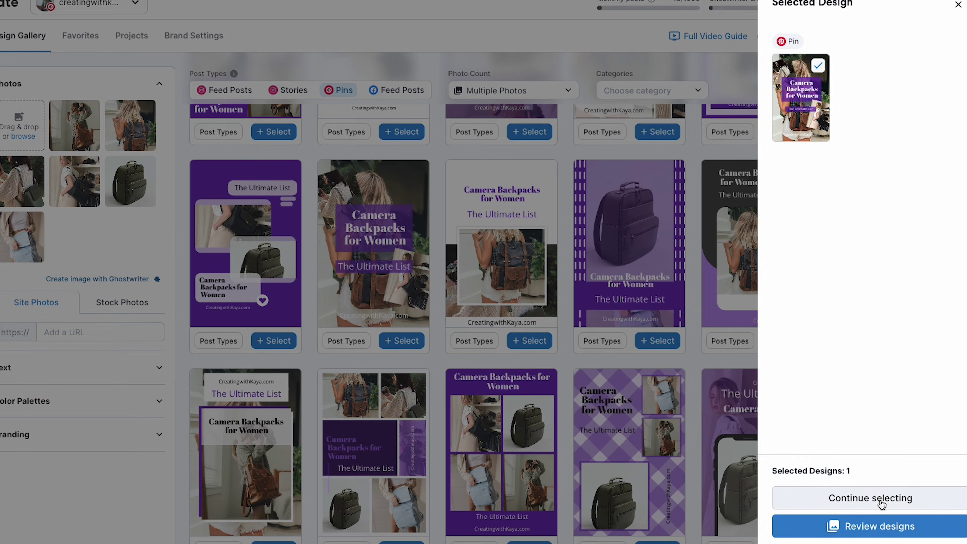
click(876, 496)
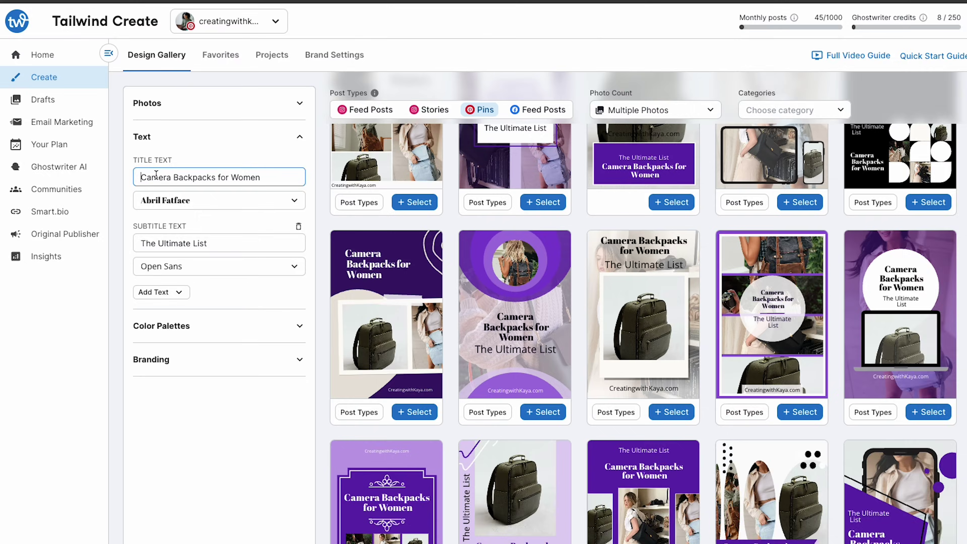
Step: Change the title text to "The Best Camera Backpacks for Women" and remove the subtitle text
text(The BEST)
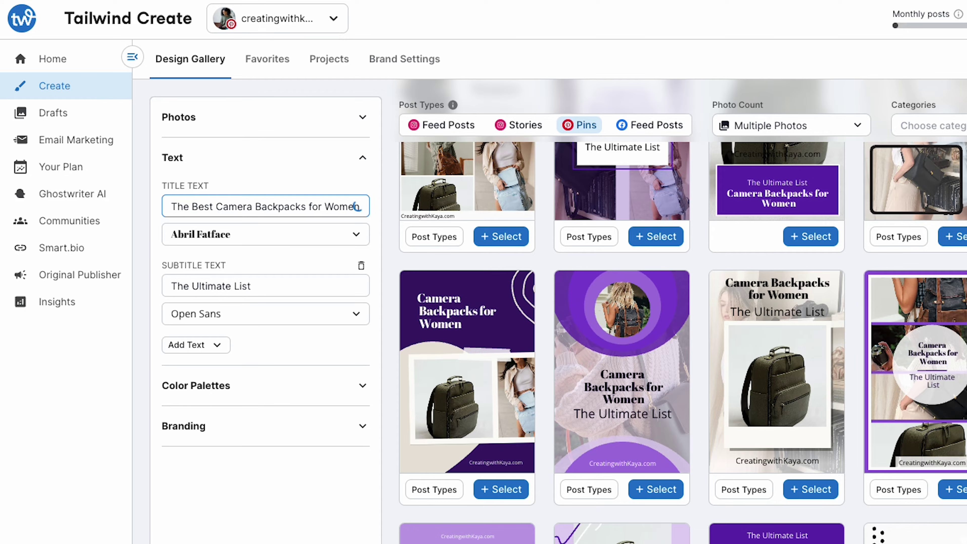
click(361, 265)
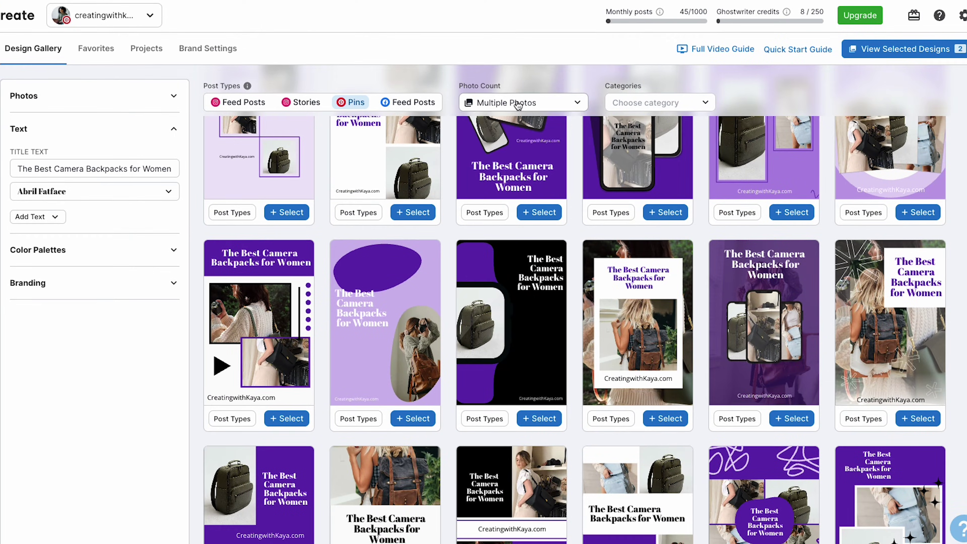
Step: Filter the gallery to One Photo designs and select one for the pins, then show the available design categories
click(656, 117)
click(509, 152)
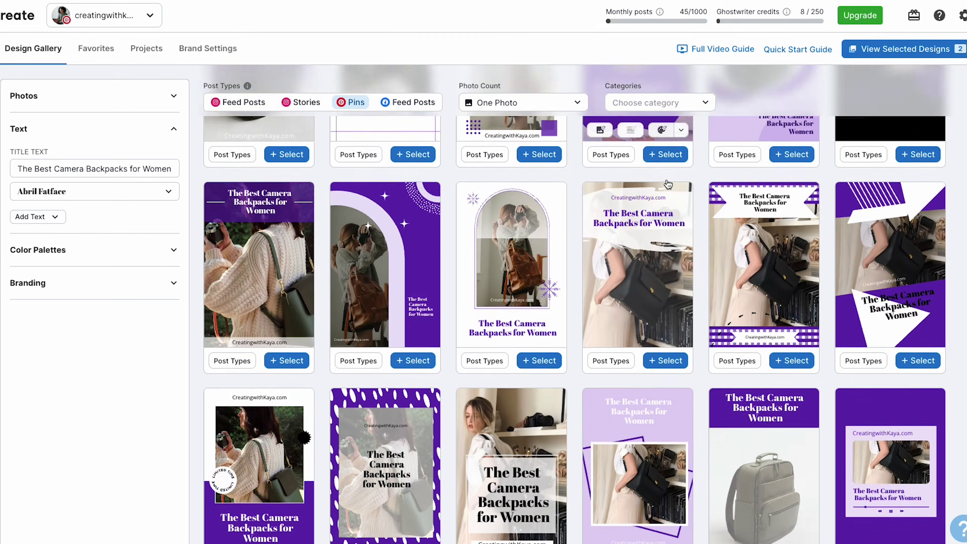
click(665, 154)
scroll(670, 171, down, 5)
click(705, 102)
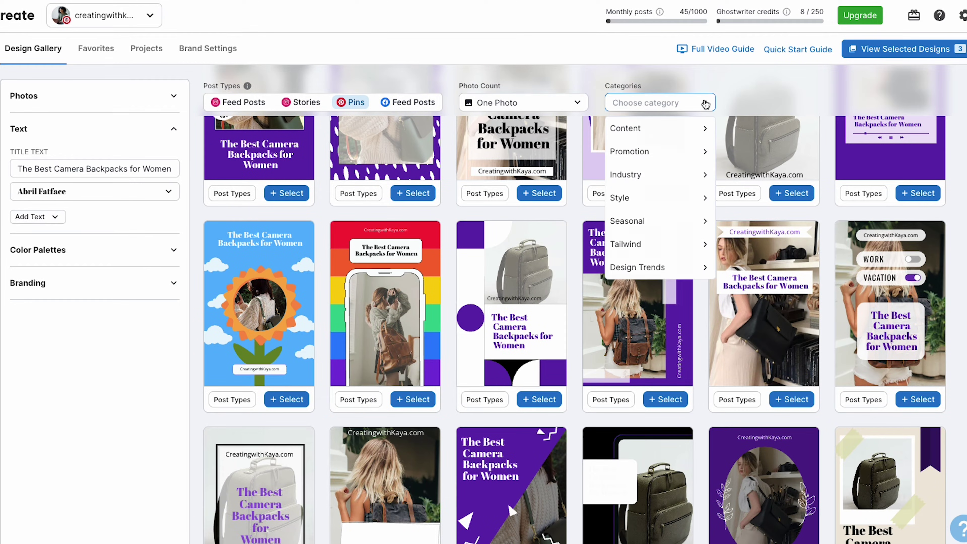
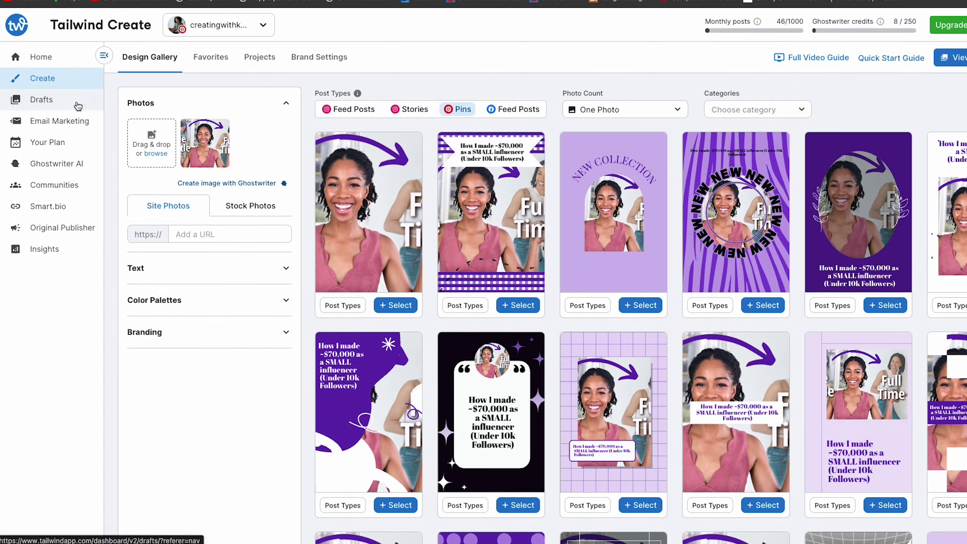
Step: Select the three newest camera backpack pins in the drafts and send them to bulk scheduling
click(78, 106)
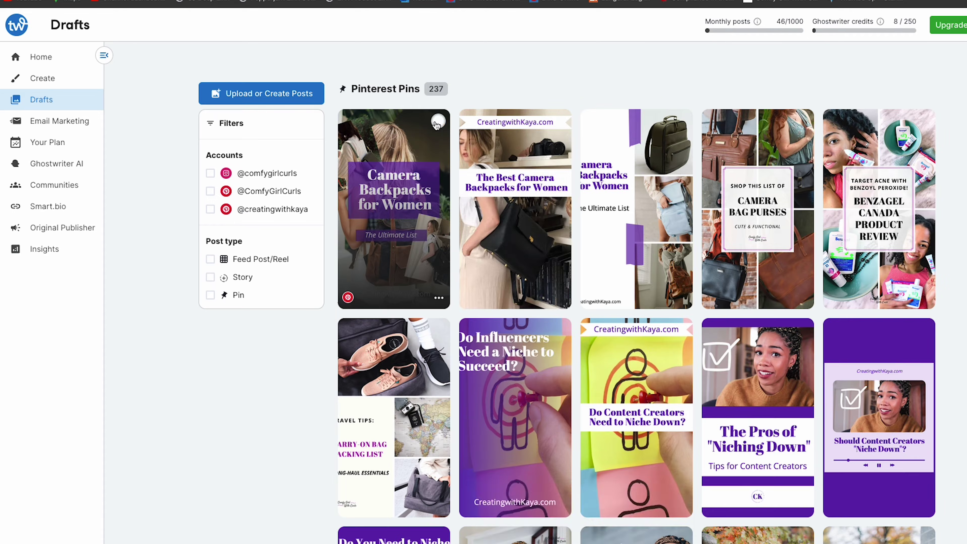
click(438, 120)
click(560, 122)
click(680, 121)
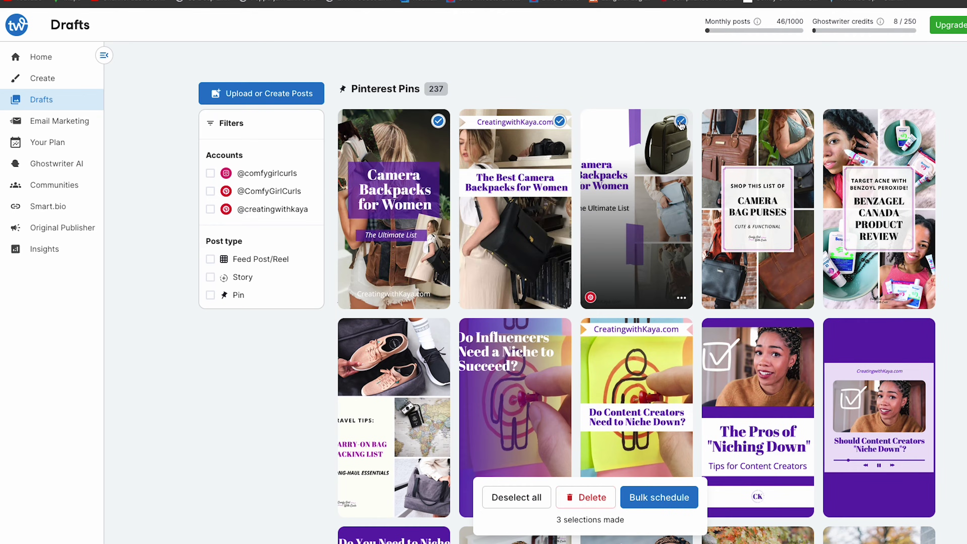
click(659, 497)
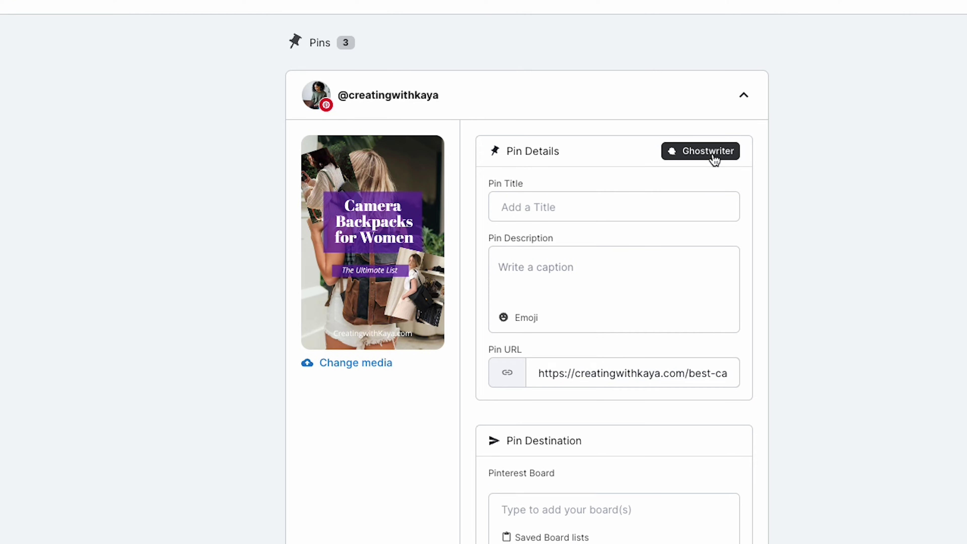
Step: Generate the first pin's details with Ghostwriter as Informational content, using the keyword phrase "cute camera bags"
click(703, 152)
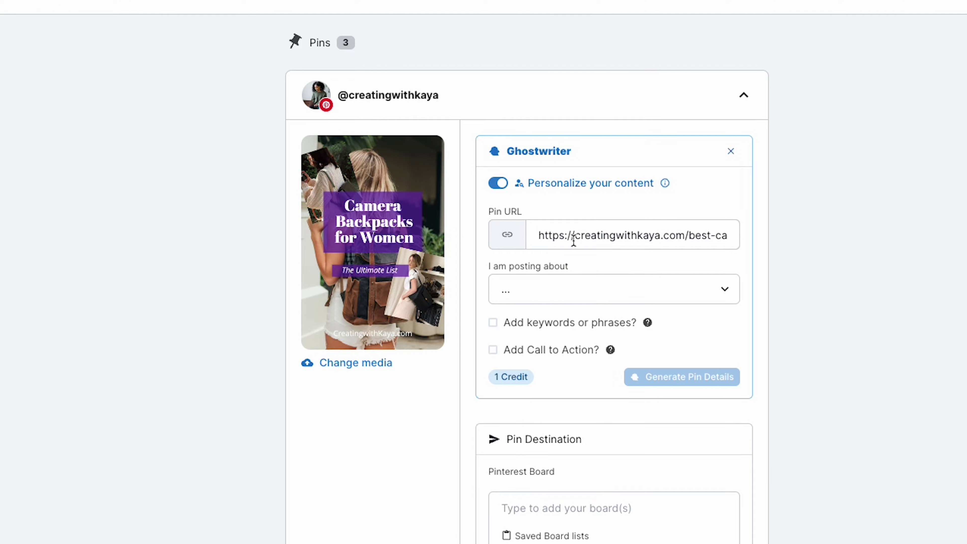
click(589, 301)
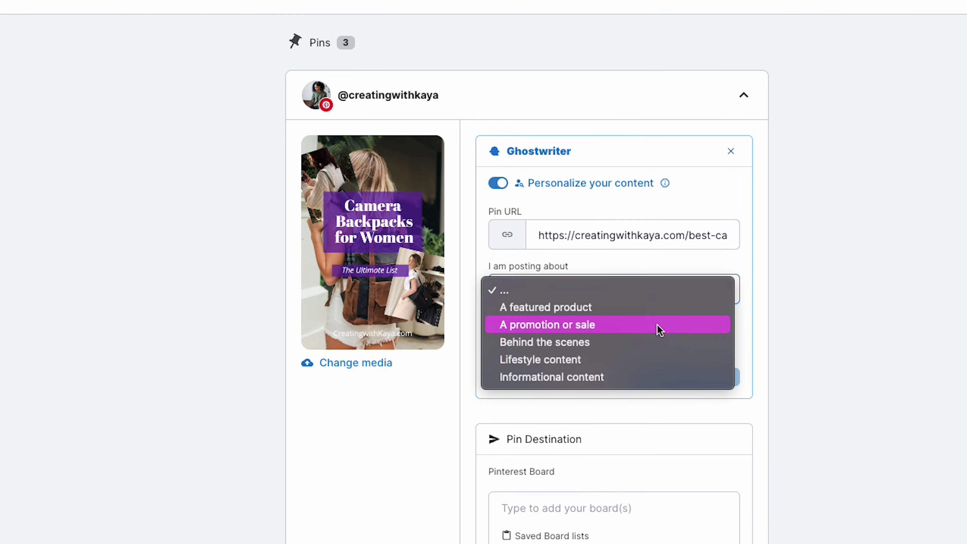
click(635, 379)
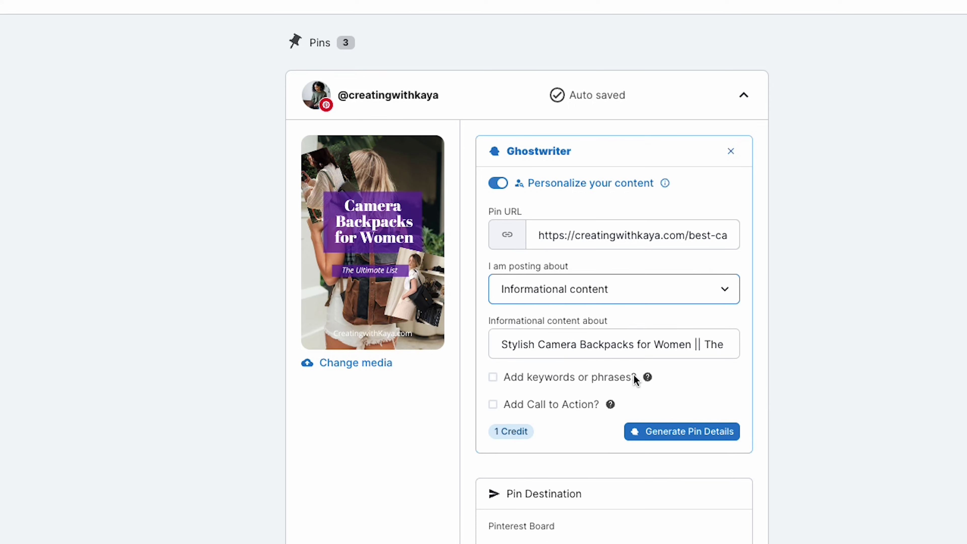
click(493, 377)
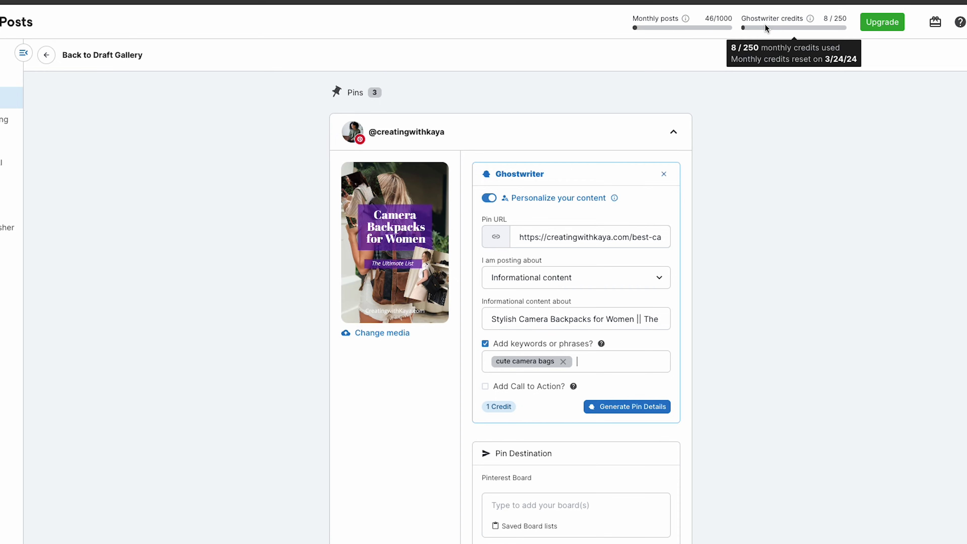
click(638, 409)
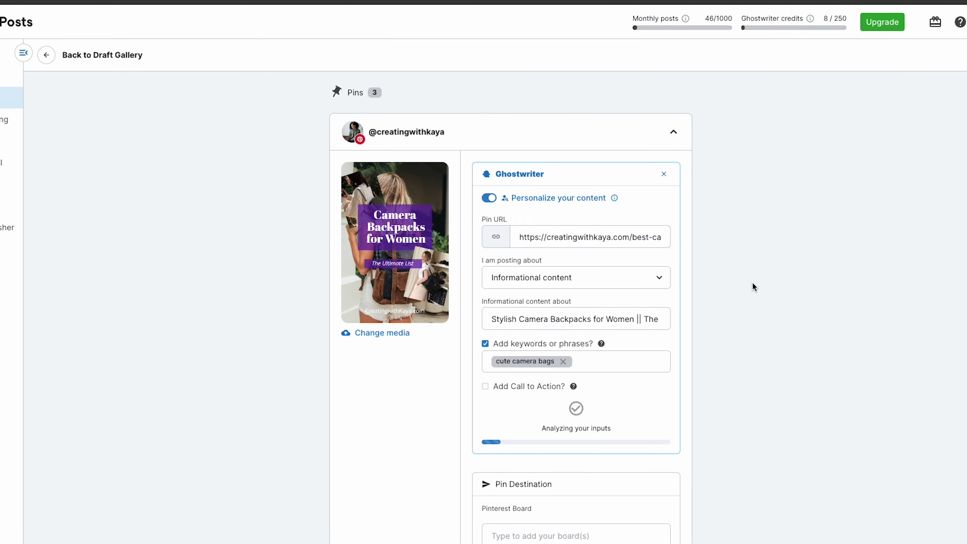
scroll(736, 363, down, 2)
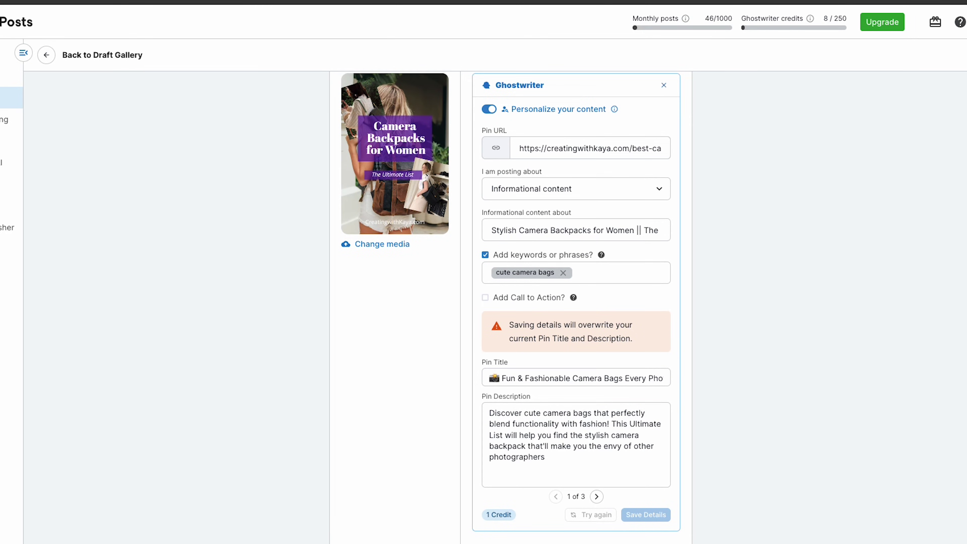
scroll(657, 318, down, 1)
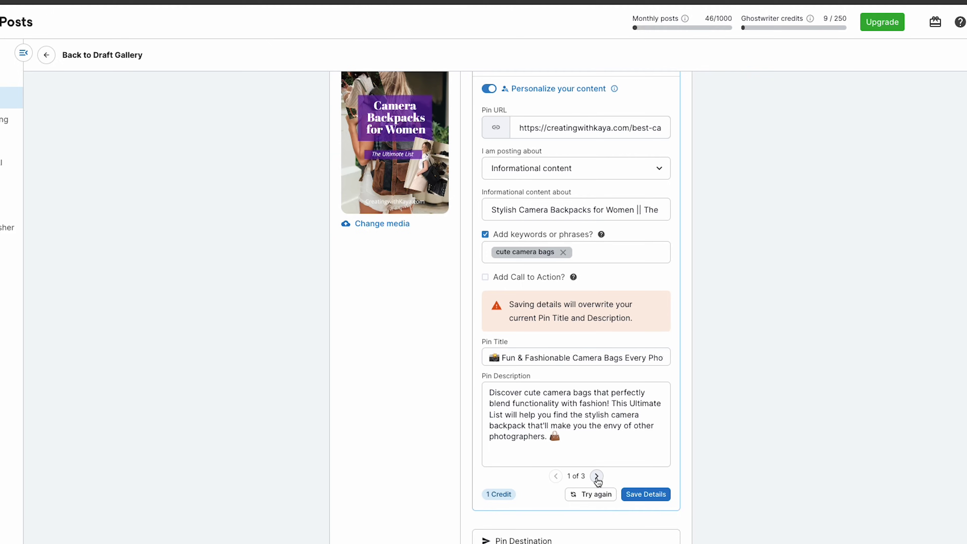
Step: Compare the generated suggestions and copy the first suggested description into the second pin's description
click(596, 476)
click(596, 477)
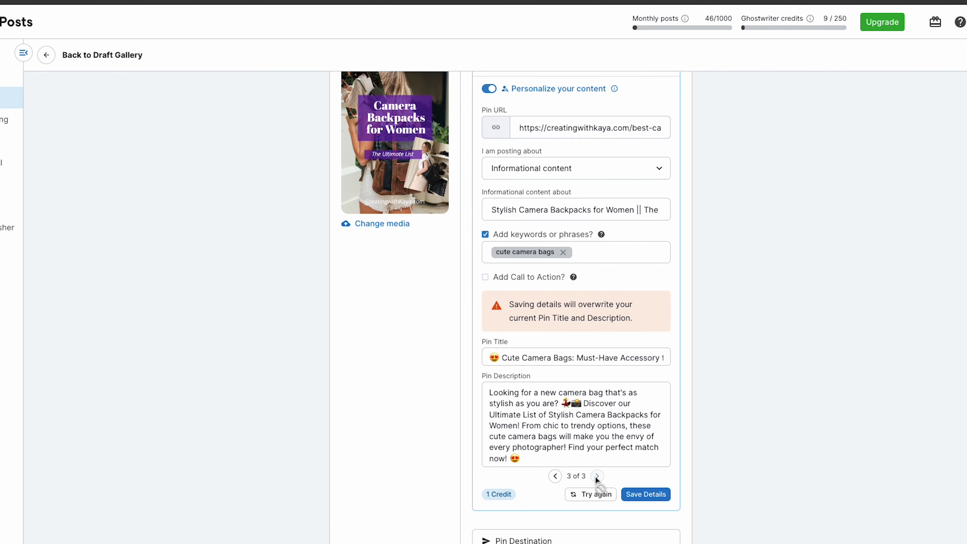
click(553, 476)
scroll(558, 384, down, 2)
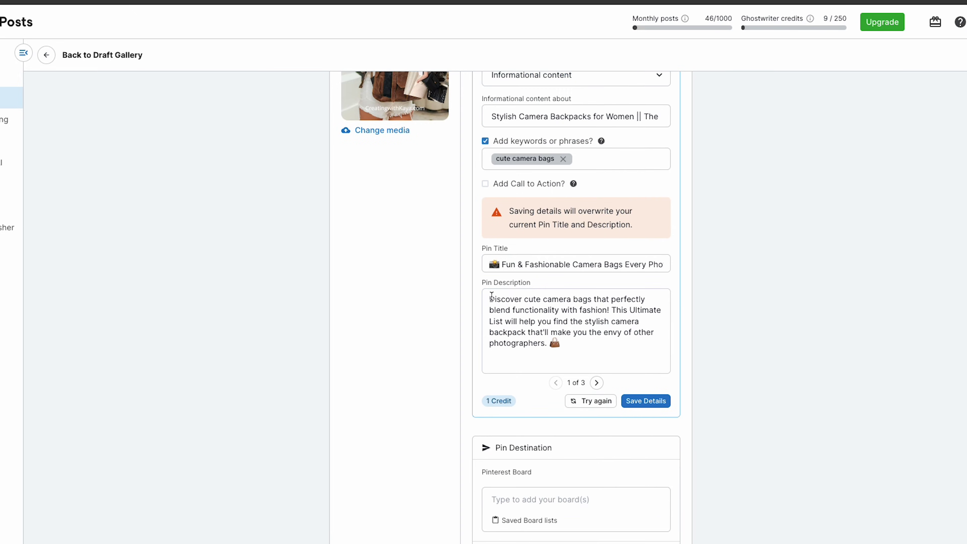
drag(491, 295, 622, 360)
key(ctrl+c)
scroll(698, 361, down, 13)
click(498, 354)
key(ctrl+v)
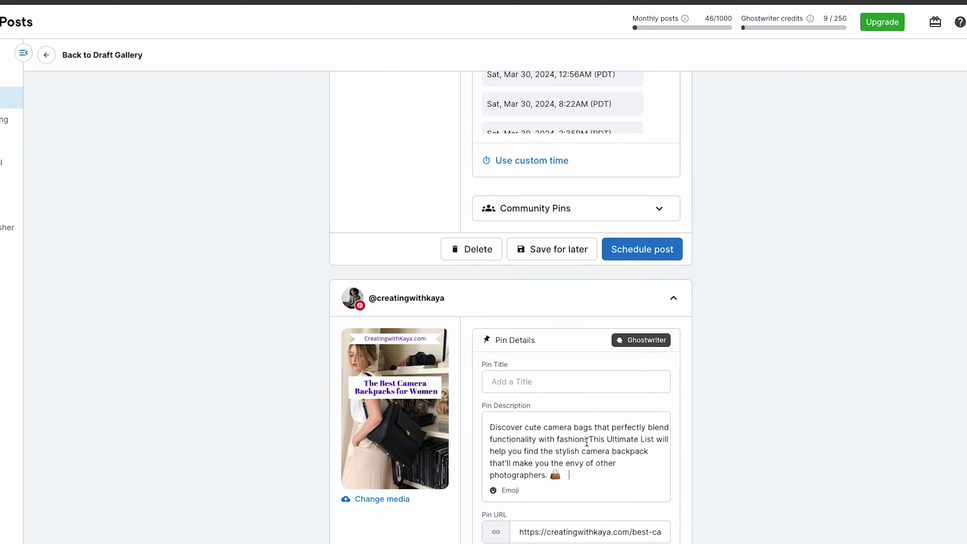
Step: Copy the second suggested description into the third pin's description
scroll(609, 423, up, 12)
key(ctrl+a)
key(ctrl+c)
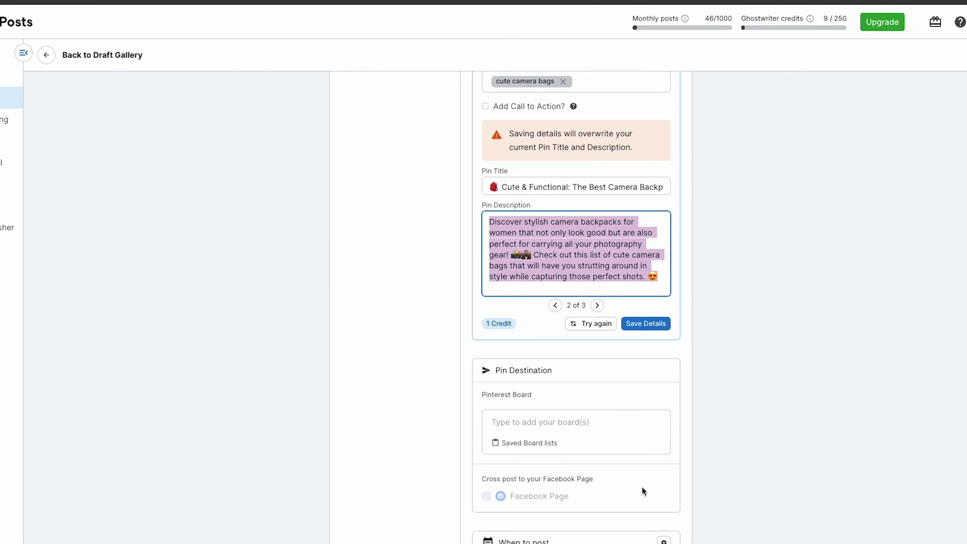
scroll(629, 518, down, 20)
click(566, 470)
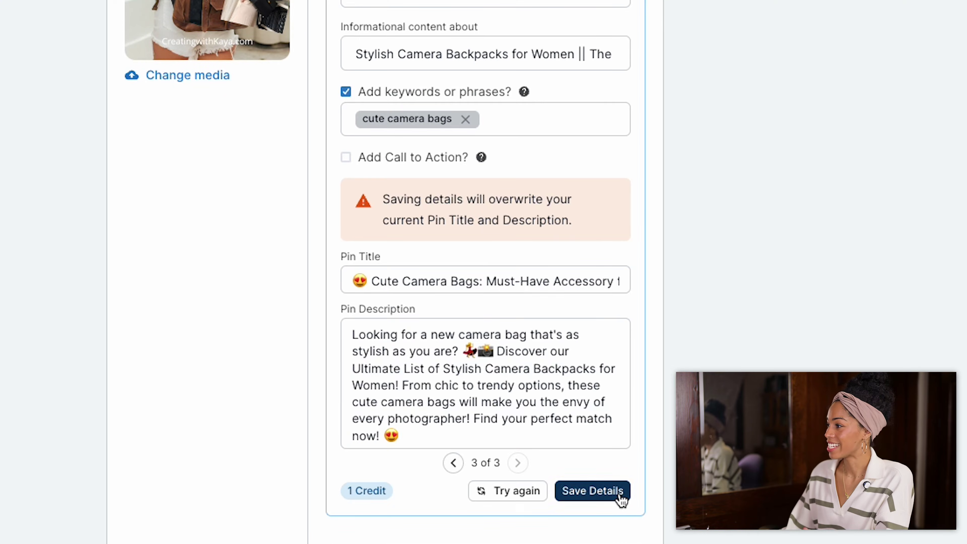
Step: Save the third suggestion as the first pin's details and begin its description with "The Ultimate List of Camera Backpacks for Women:"
click(592, 491)
scroll(639, 410, up, 8)
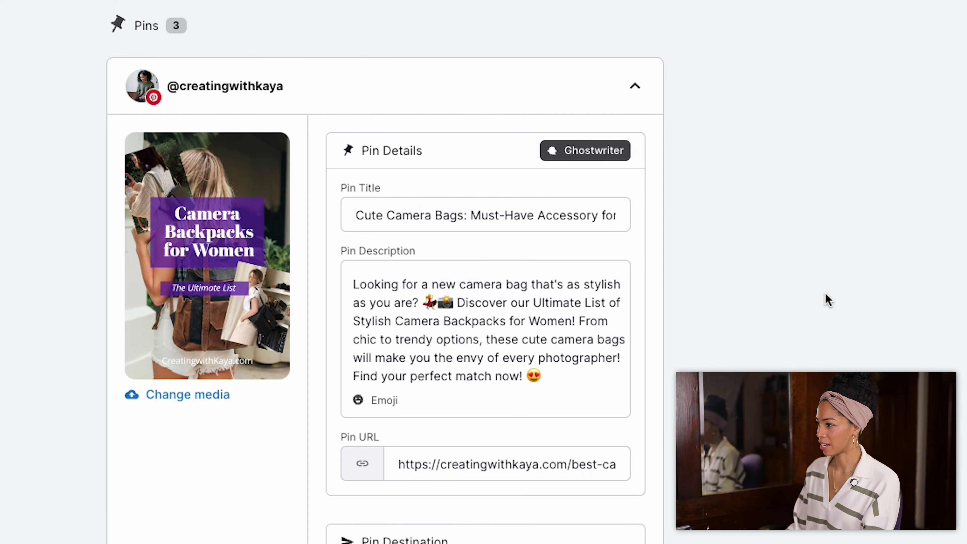
text(The Ultimate List )
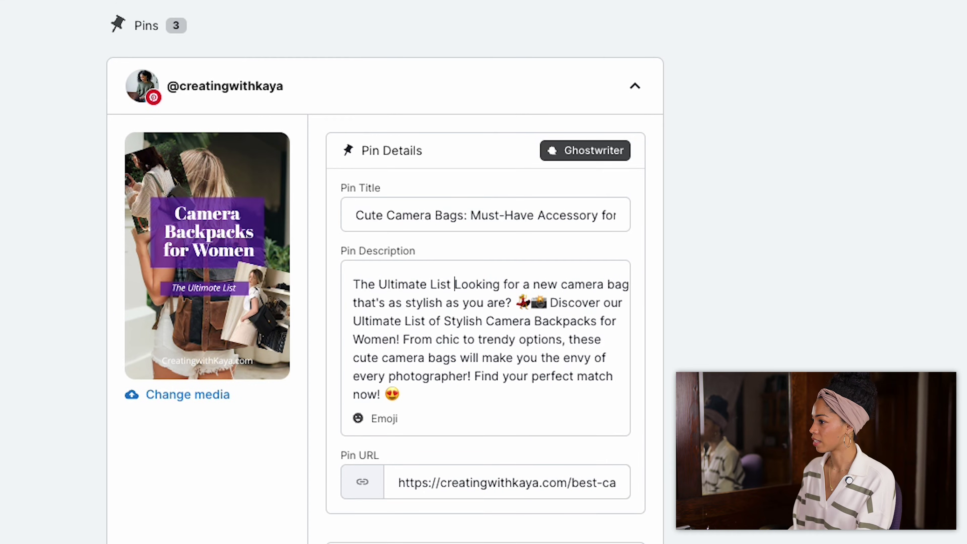
text(of Camera Backpacks for )
text(Women:)
Step: Replace "Discover our Ultimate List of" with "Shop the best list" in the first pin's description
drag(561, 321, 443, 339)
text(th)
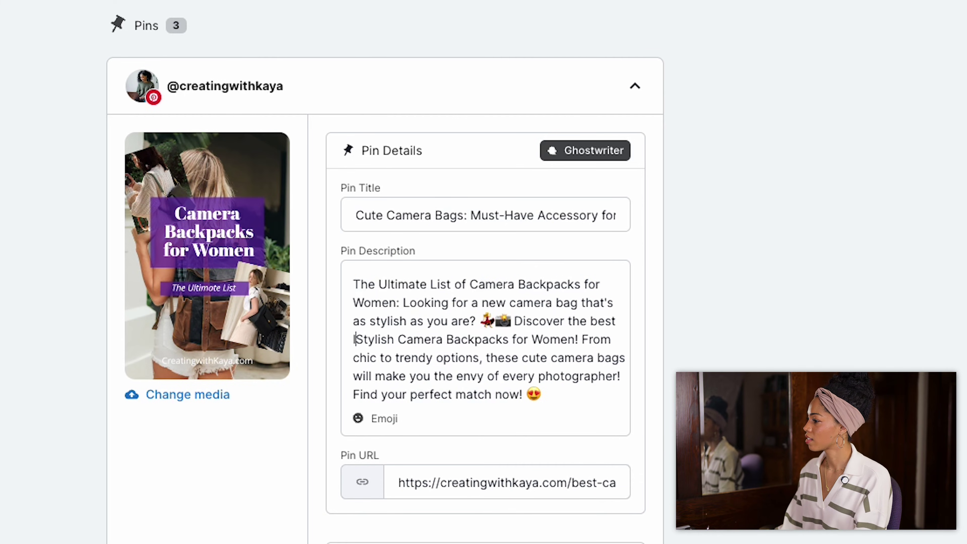
text(ist)
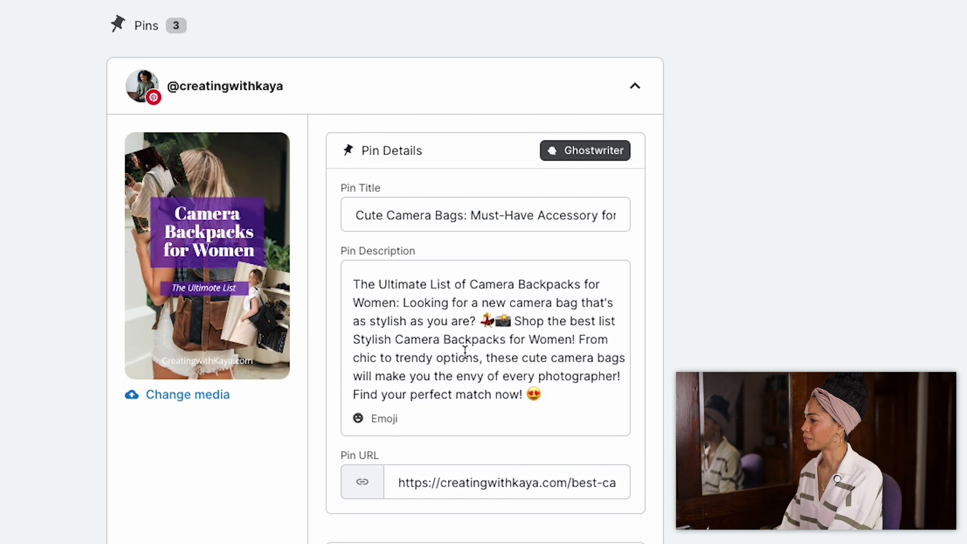
Step: Remove all the emojis from the first pin's description
scroll(462, 347, down, 3)
click(535, 227)
key(BackSpace)
key(BackSpace)
click(609, 265)
key(BackSpace)
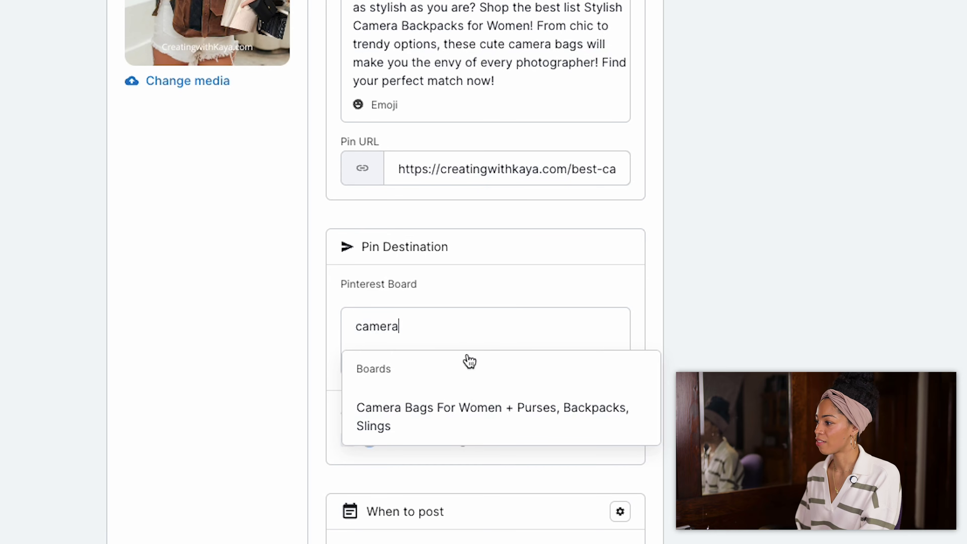
Step: Add the boards "Camera Bags For Women + Purses, Backpacks, Slings" and "Content Creation Gear" as the first pin's destinations
click(482, 411)
click(418, 352)
text(camer)
key(BackSpace)
key(BackSpace)
text(onten)
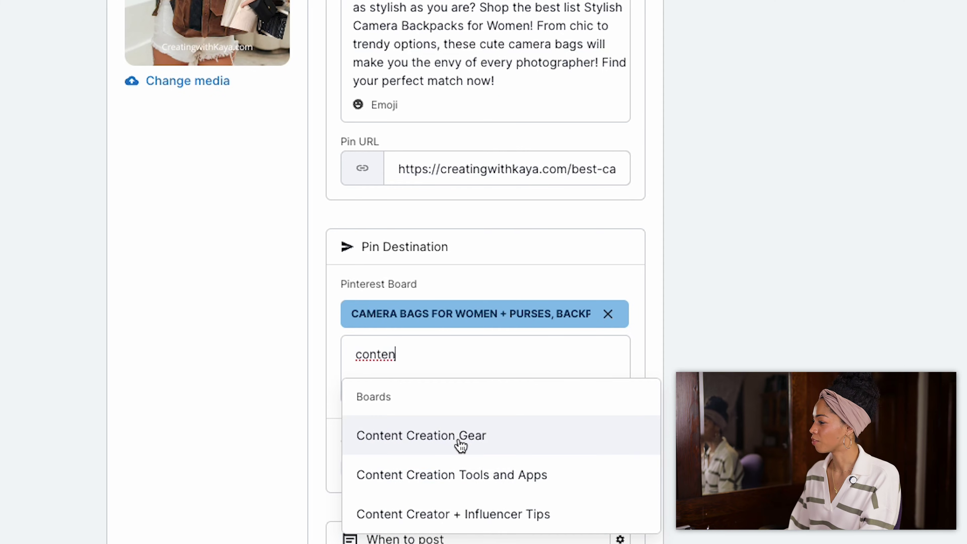
click(460, 442)
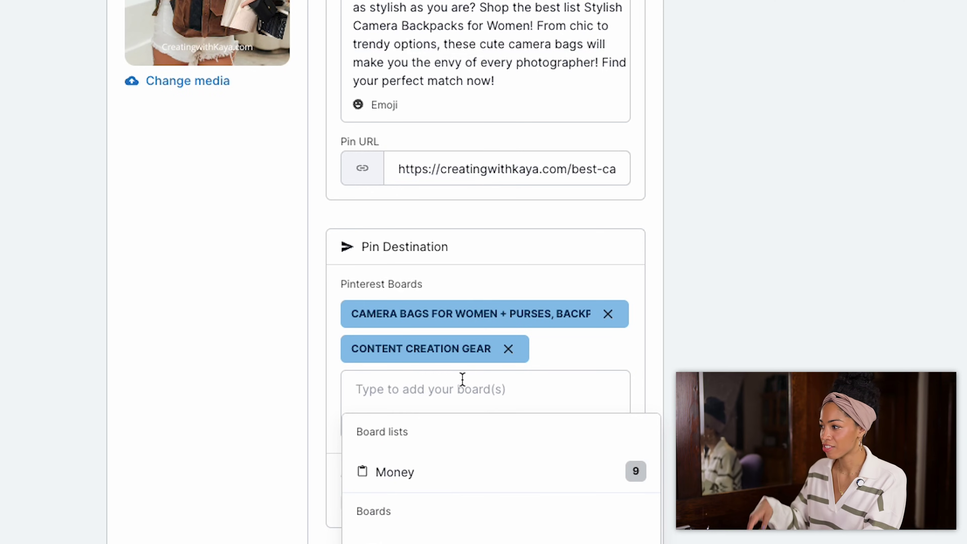
Step: Add the "Creating with Kaya Blog Posts" board to the first pin's destinations
text(ac)
key(BackSpace)
key(BackSpace)
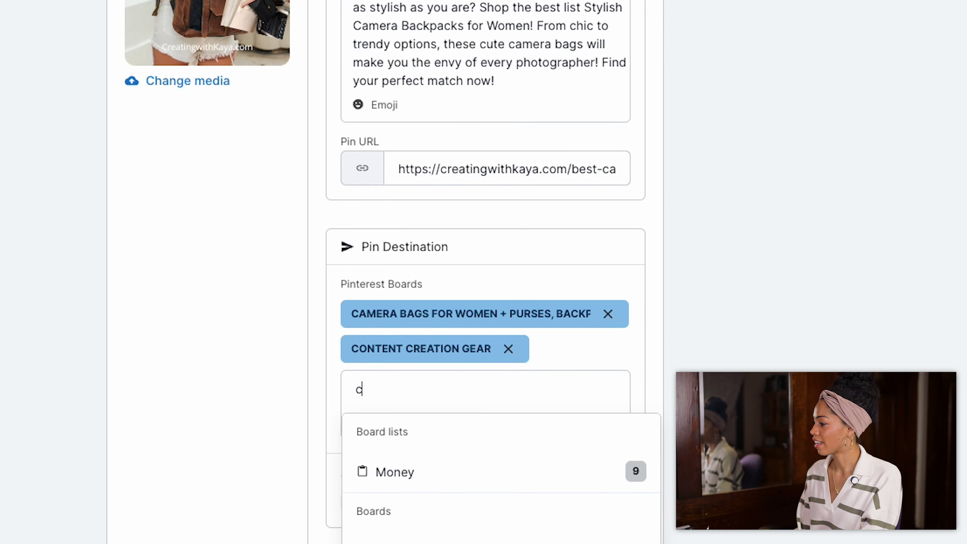
click(473, 469)
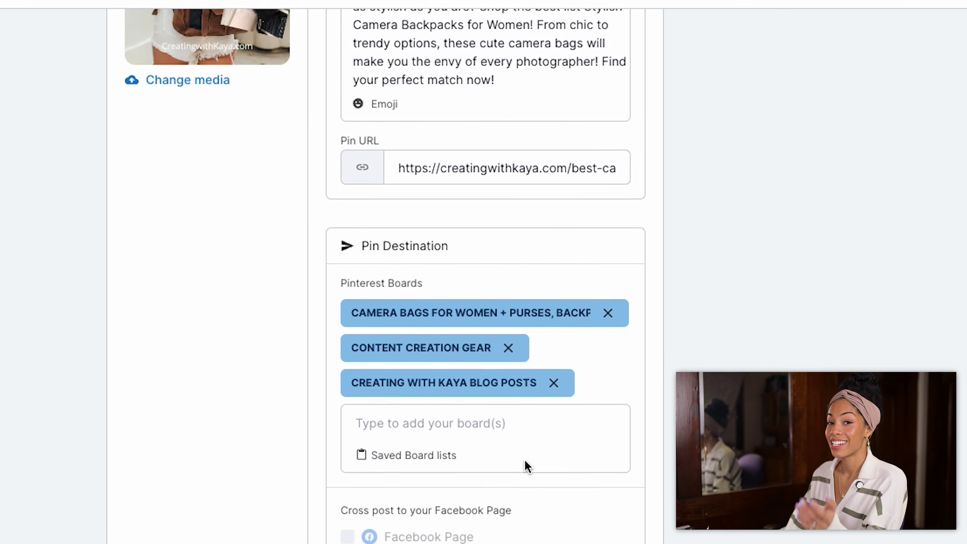
Step: Choose the Thu, Mar 7, 2024, 7:56PM (PST) slot for the first pin and set its additional boards to pin monthly
scroll(671, 324, down, 2)
scroll(507, 291, up, 10)
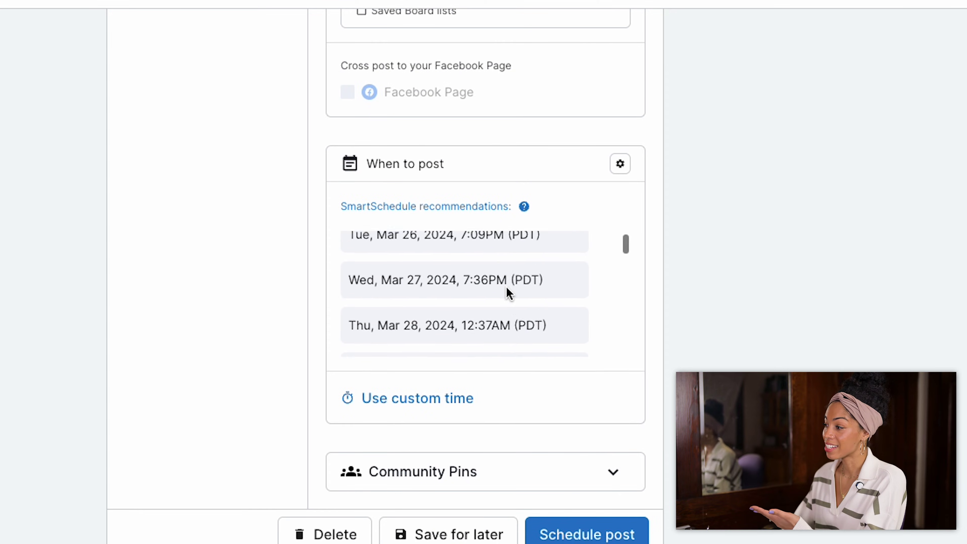
scroll(509, 294, up, 3)
scroll(799, 210, up, 3)
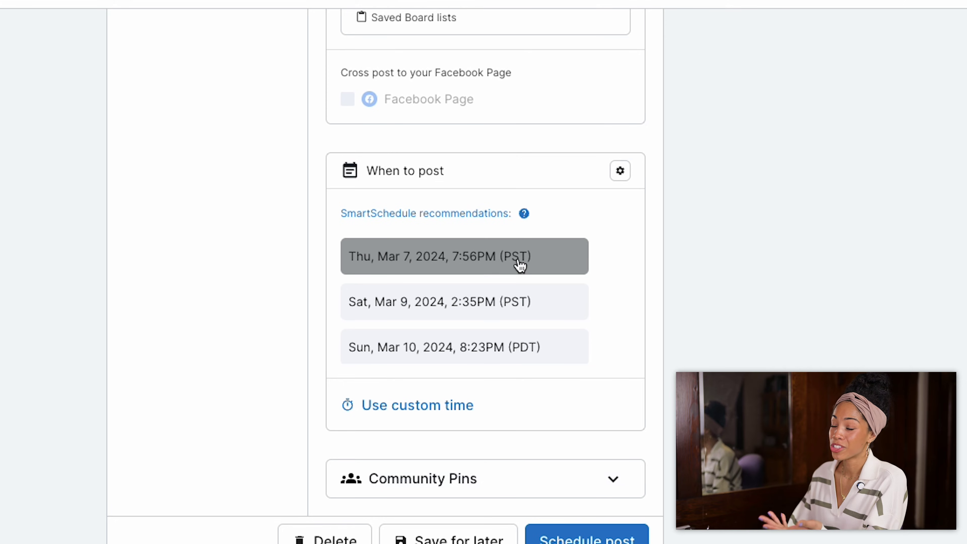
click(520, 265)
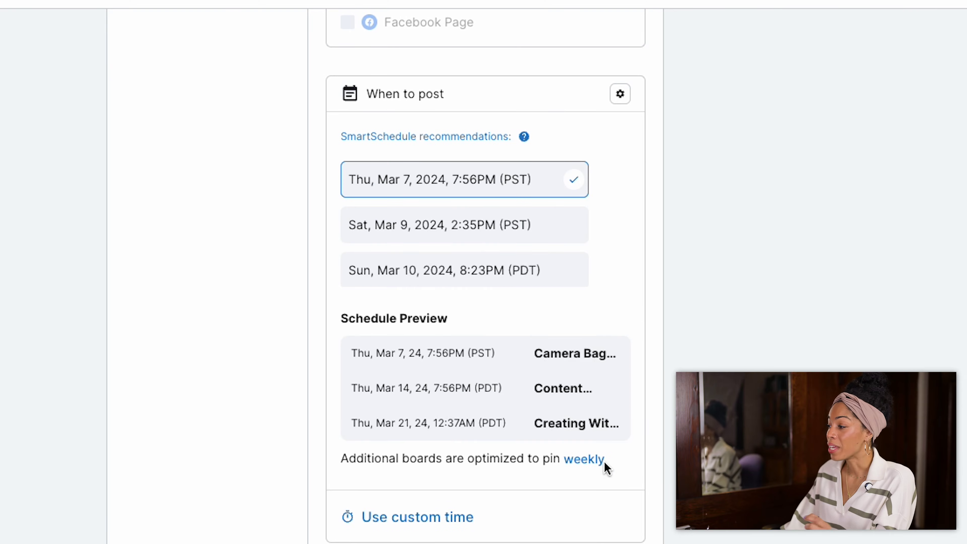
click(603, 465)
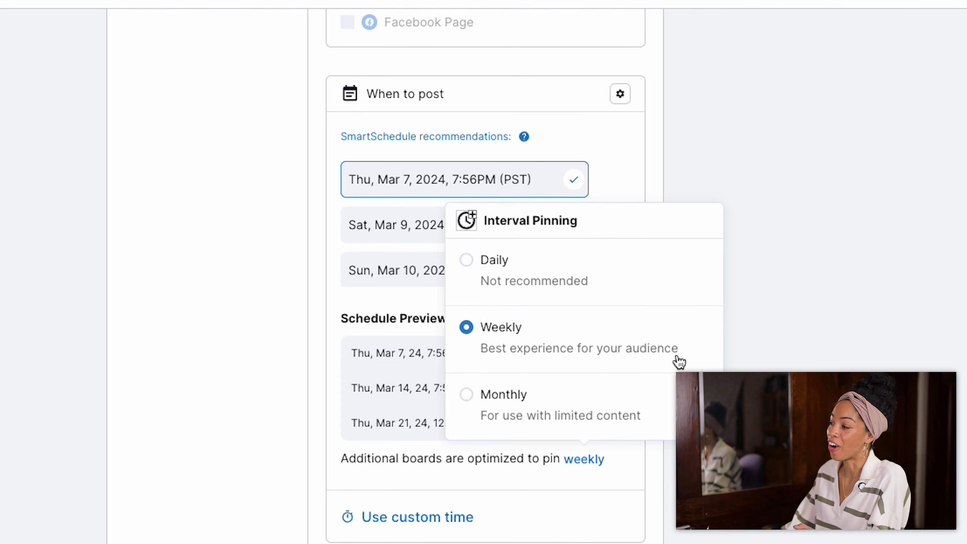
click(863, 368)
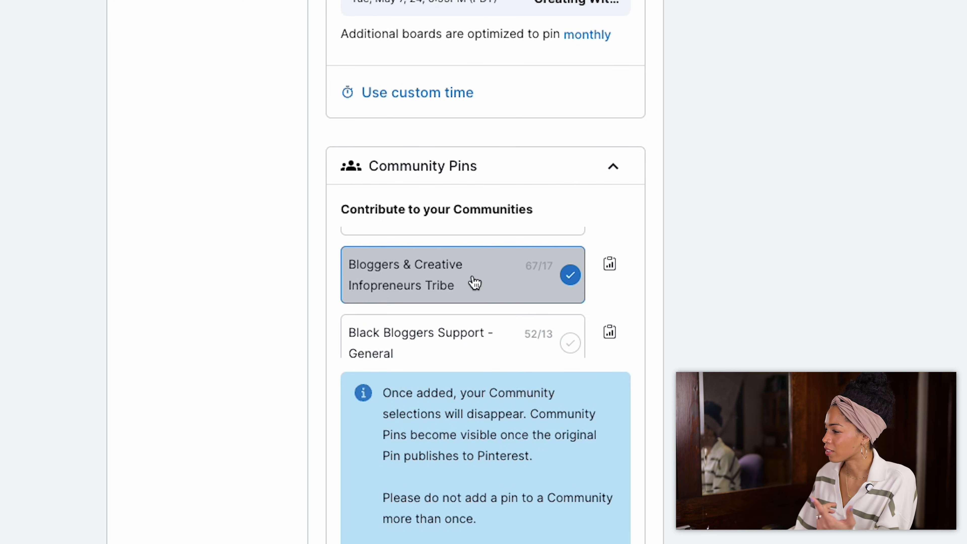
Step: Contribute the first pin to the Bloggers & Creative Infopreneurs Tribe and Amazing Women Entrepreneurs communities, and collapse the community options
scroll(507, 308, down, 3)
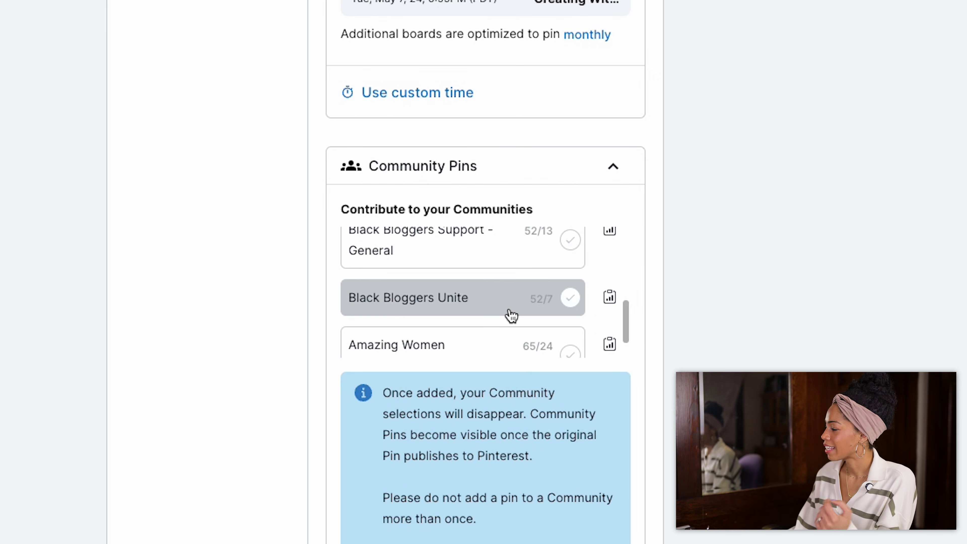
scroll(512, 315, down, 1)
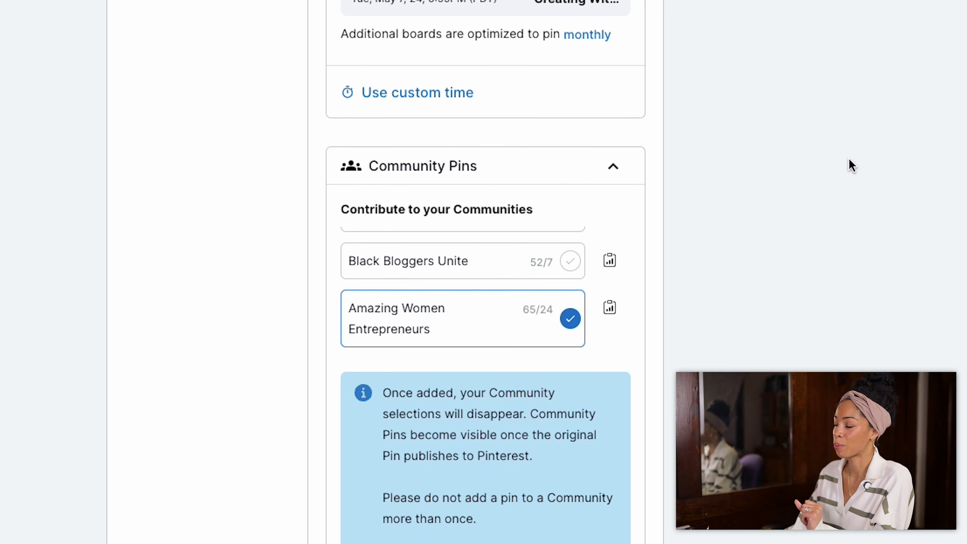
scroll(442, 428, down, 3)
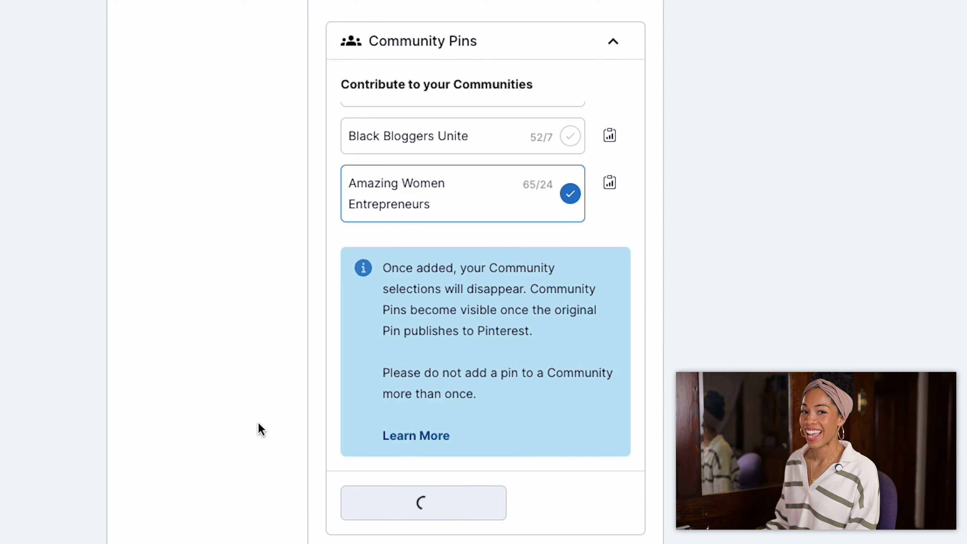
click(605, 52)
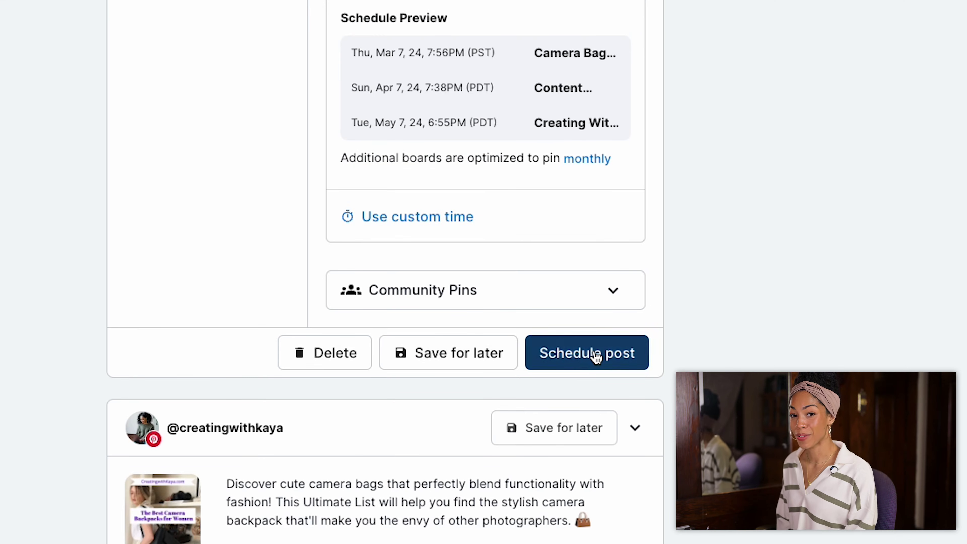